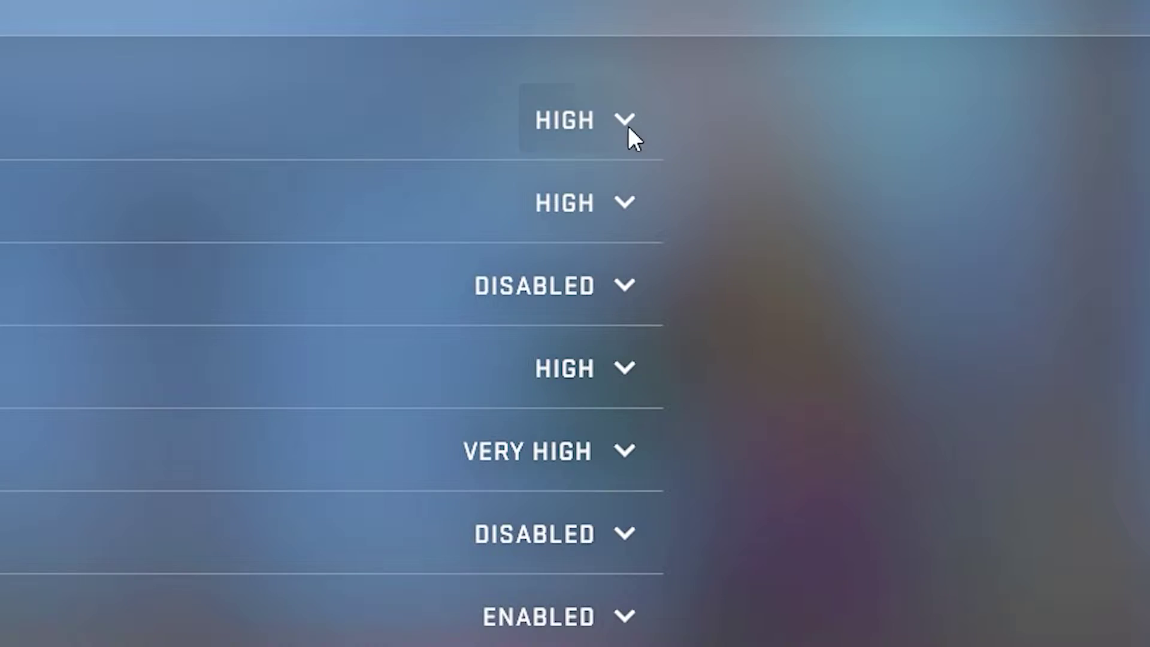
Step: Look through the available options for Global Shadow Quality and Model / Texture Detail in the advanced video settings
{"action": "left_click", "coordinate": [803, 172]}
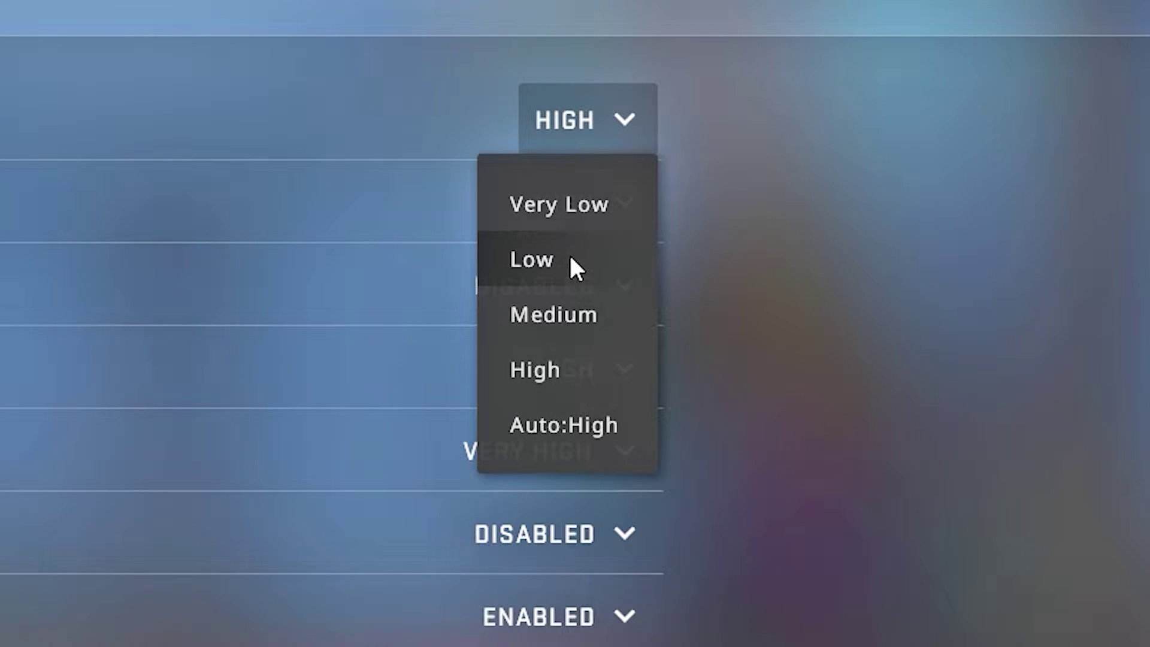
{"action": "left_click", "coordinate": [636, 136]}
{"action": "left_click", "coordinate": [637, 135]}
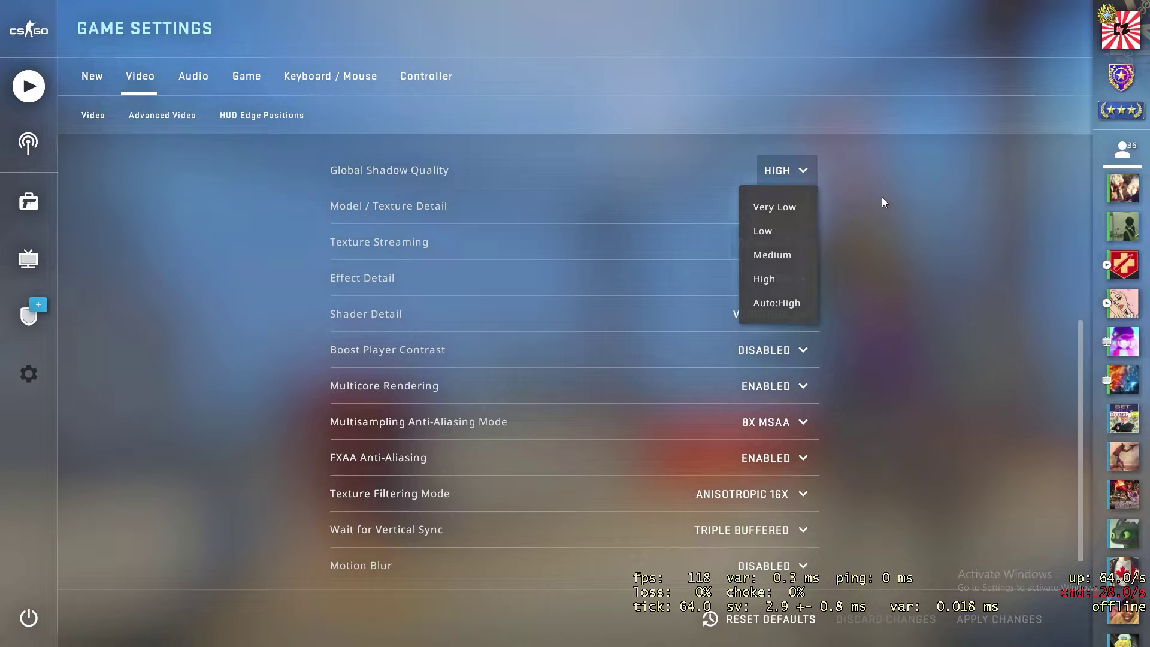
{"action": "left_click", "coordinate": [779, 206]}
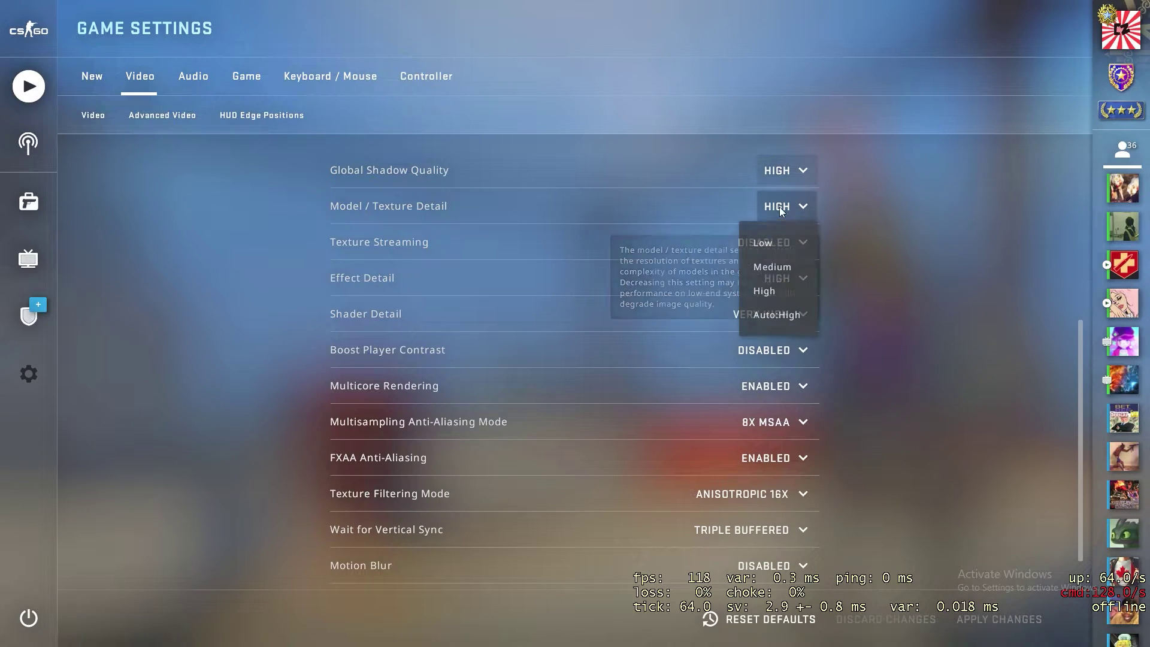
{"action": "left_click", "coordinate": [843, 225]}
{"action": "mouse_move", "coordinate": [794, 242]}
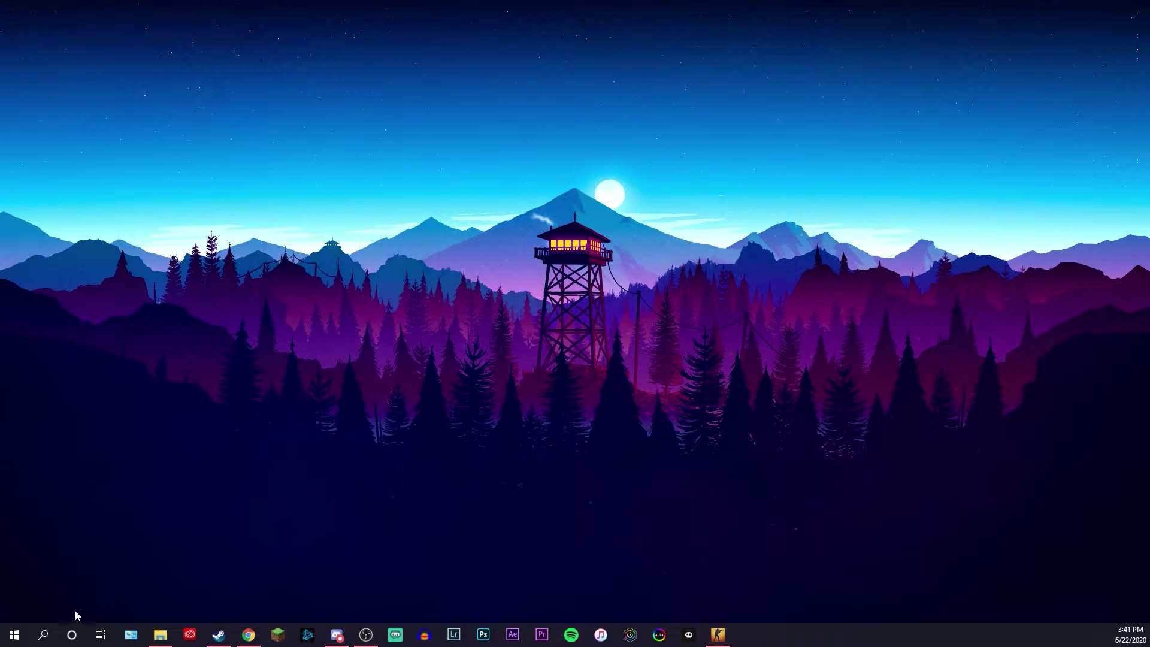
Step: Search Windows for "gef", launch GeForce Experience and show its Drivers page
{"action": "left_click", "coordinate": [44, 633]}
{"action": "type", "text": "gef"}
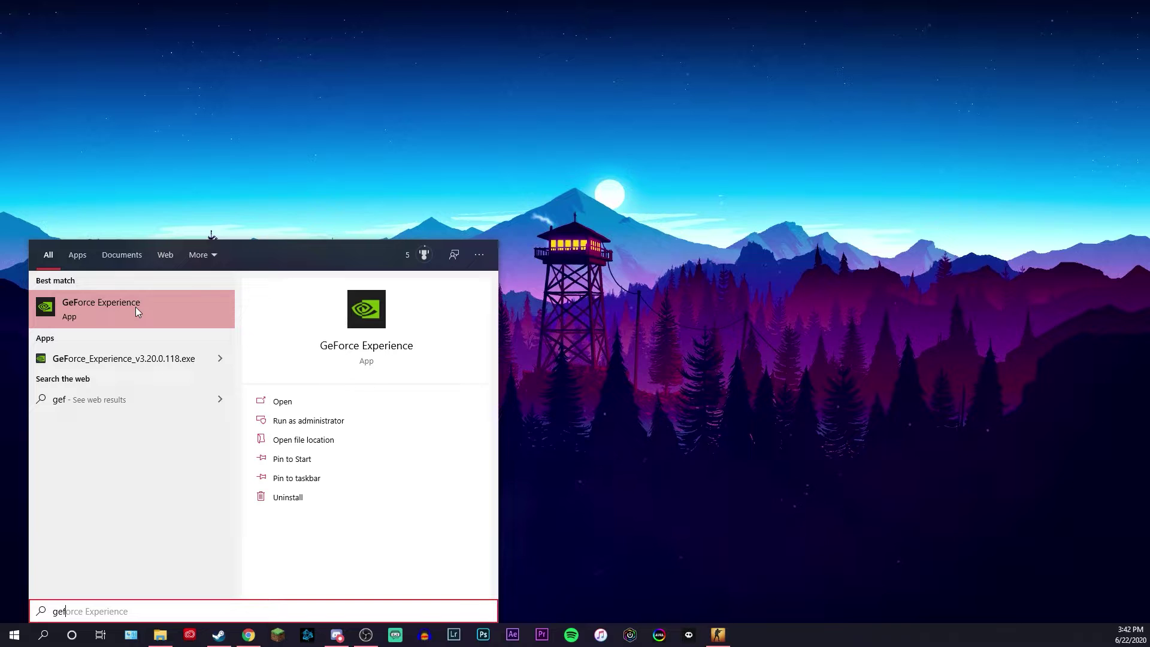
{"action": "left_click", "coordinate": [135, 306]}
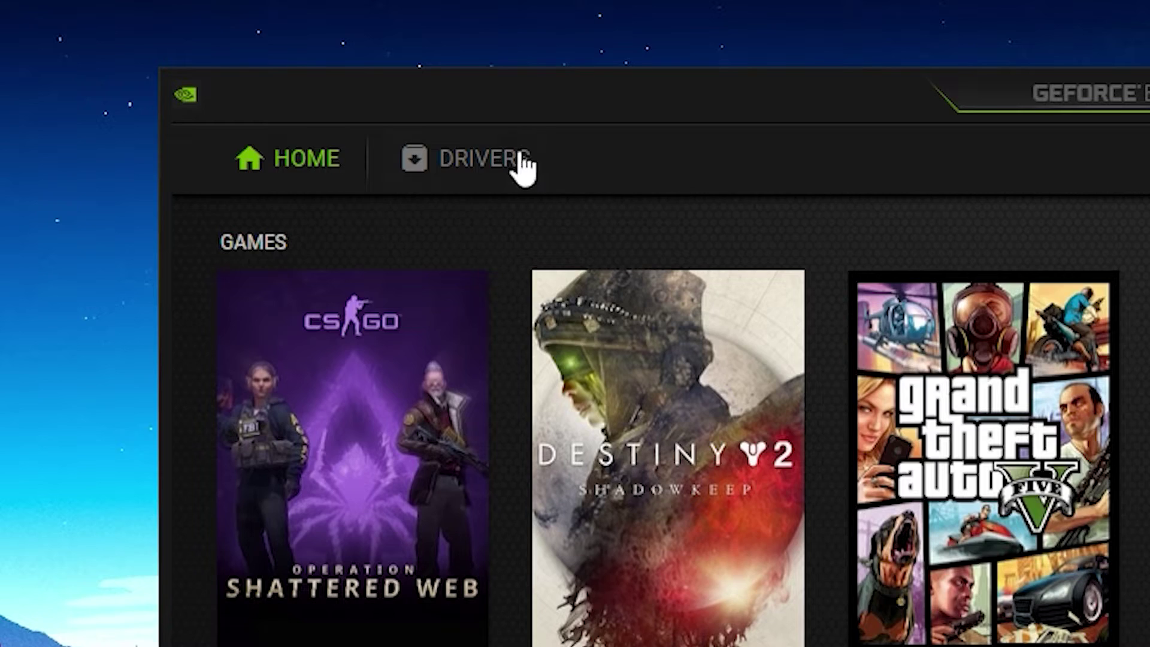
{"action": "left_click", "coordinate": [523, 157]}
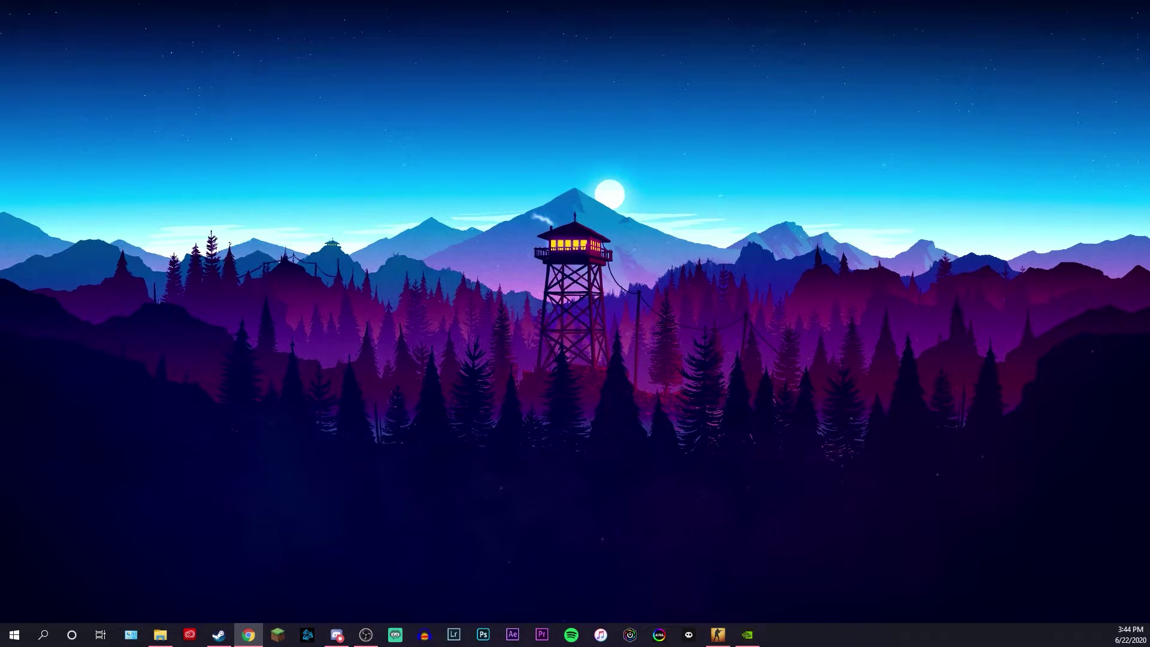
Step: Open the NVIDIA Control Panel from the desktop and go to Manage 3D settings
{"action": "right_click", "coordinate": [562, 314]}
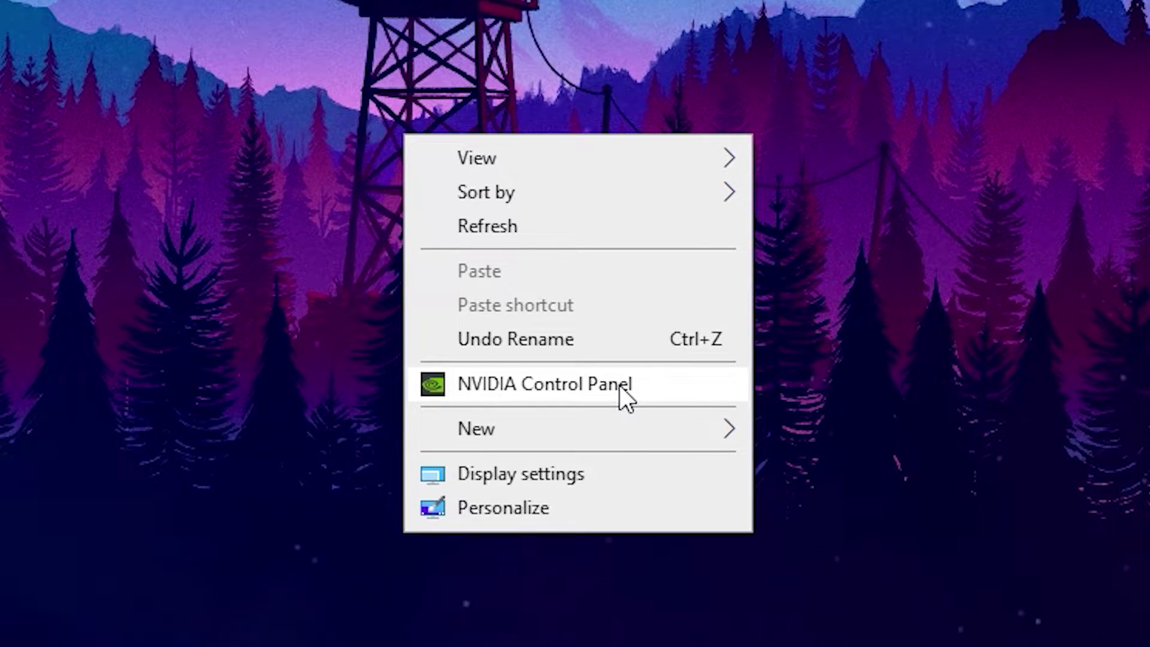
{"action": "left_click", "coordinate": [617, 384]}
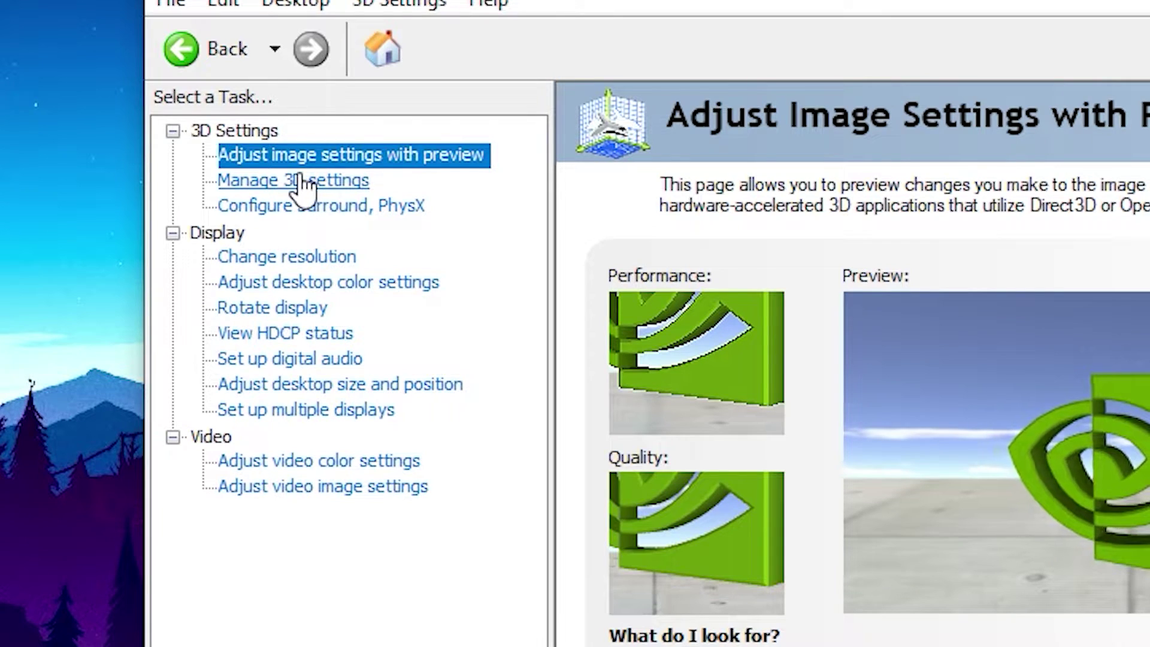
{"action": "left_click", "coordinate": [246, 146]}
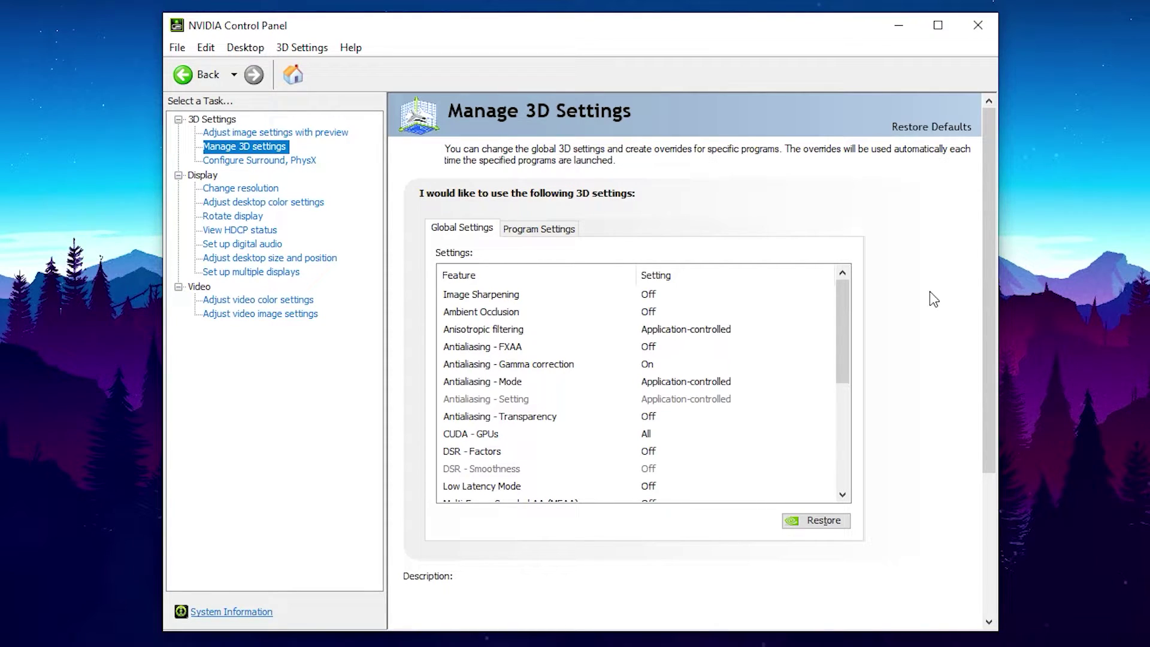
Step: Set Antialiasing - FXAA to Off in the global 3D settings and select the Antialiasing - Mode entry
{"action": "mouse_move", "coordinate": [564, 346]}
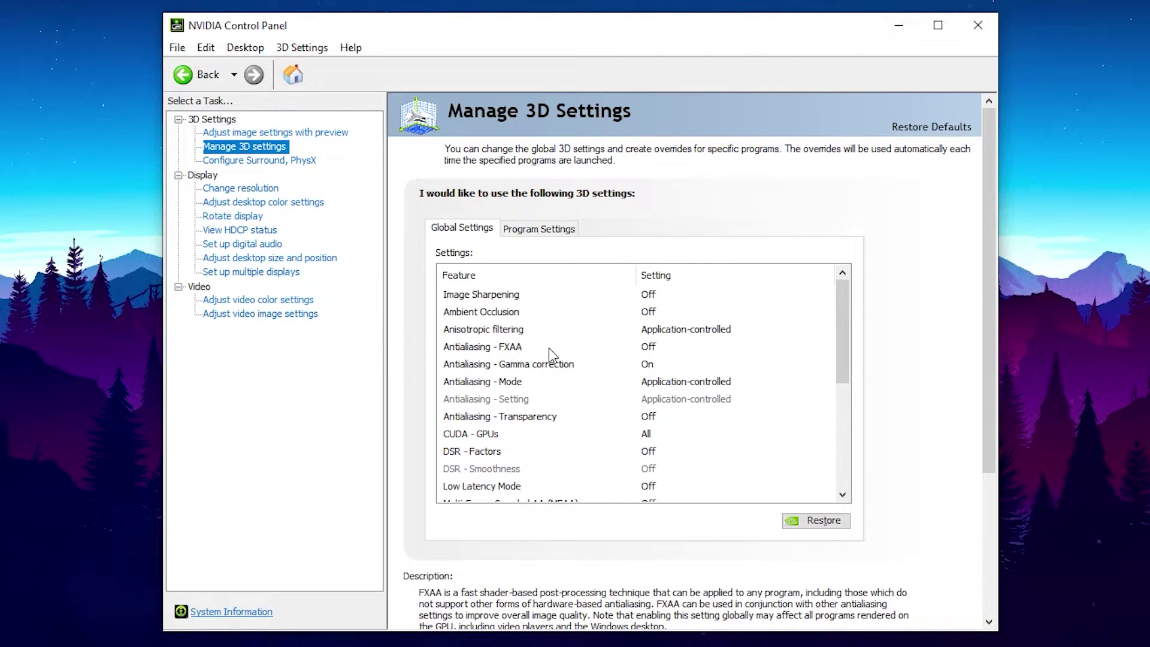
{"action": "left_click", "coordinate": [652, 348]}
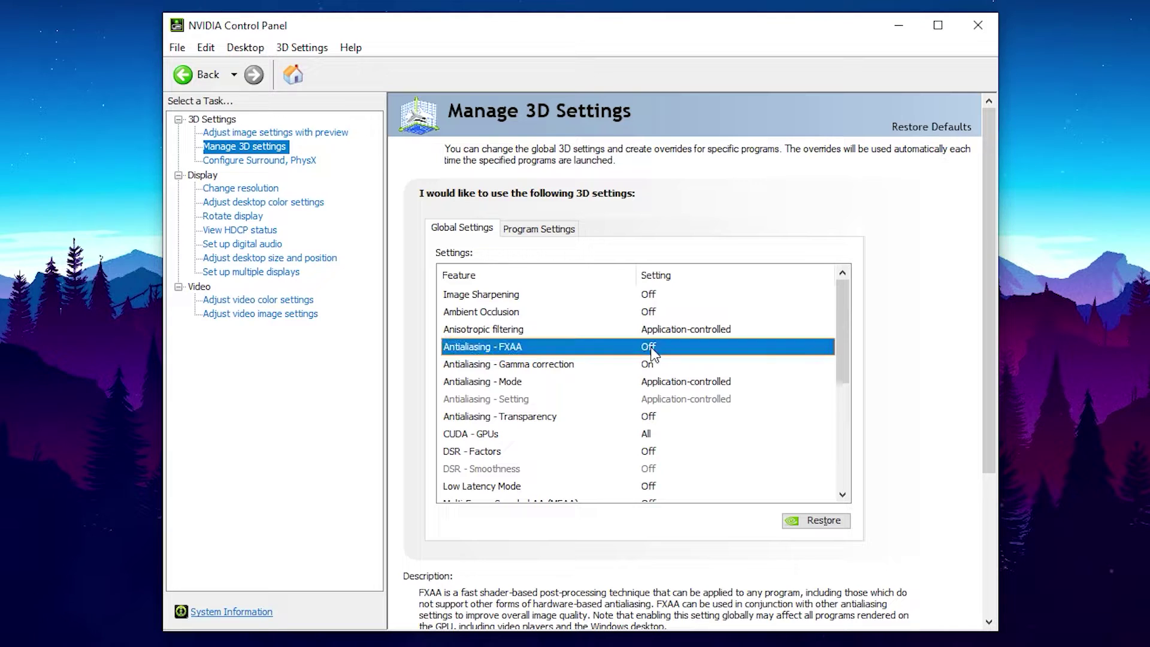
{"action": "left_click", "coordinate": [651, 347]}
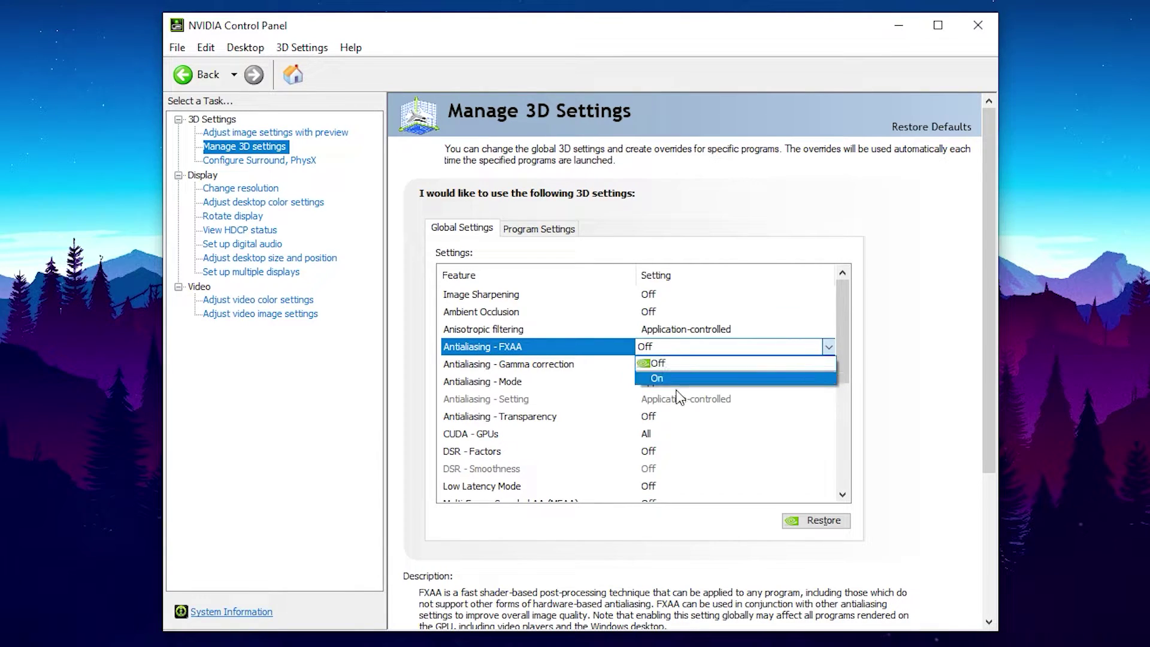
{"action": "left_click", "coordinate": [670, 366]}
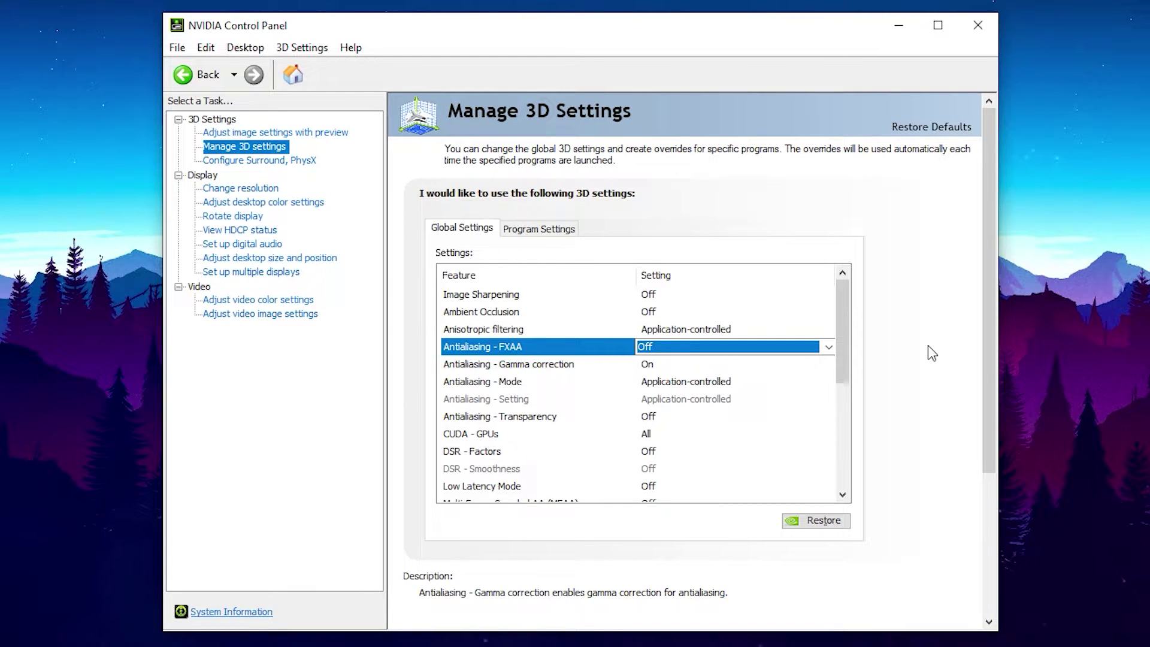
{"action": "key", "text": "Down"}
{"action": "key", "text": "Down"}
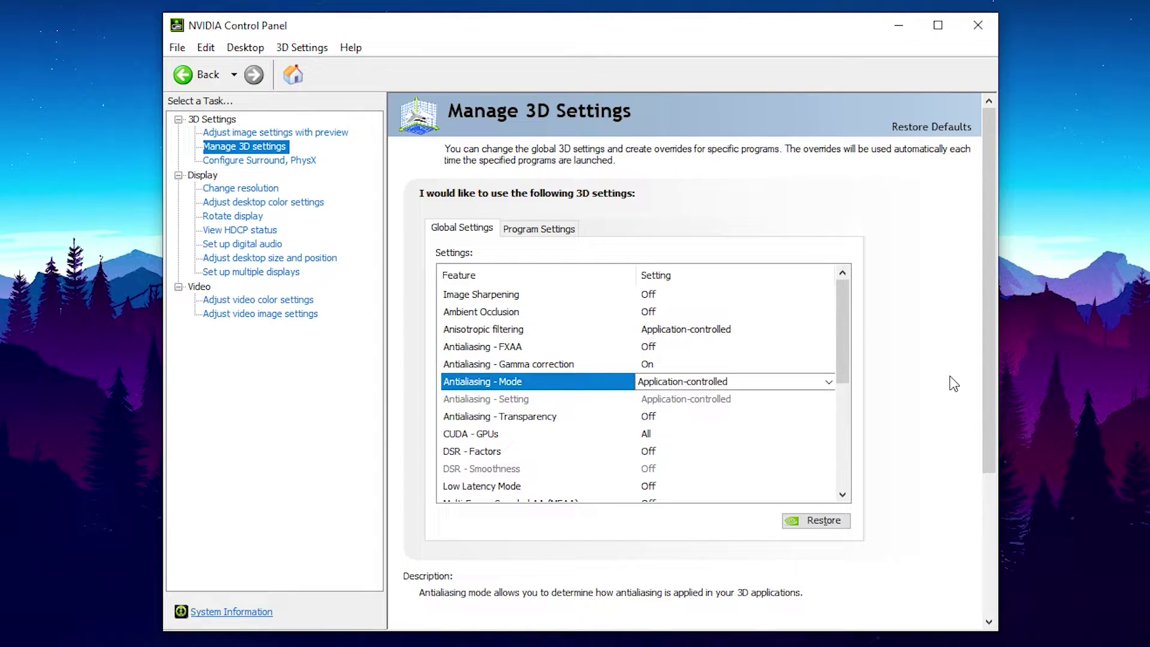
Step: Set the global Power management mode to Prefer maximum performance
{"action": "left_click_drag", "start_coordinate": [842, 289], "coordinate": [861, 440]}
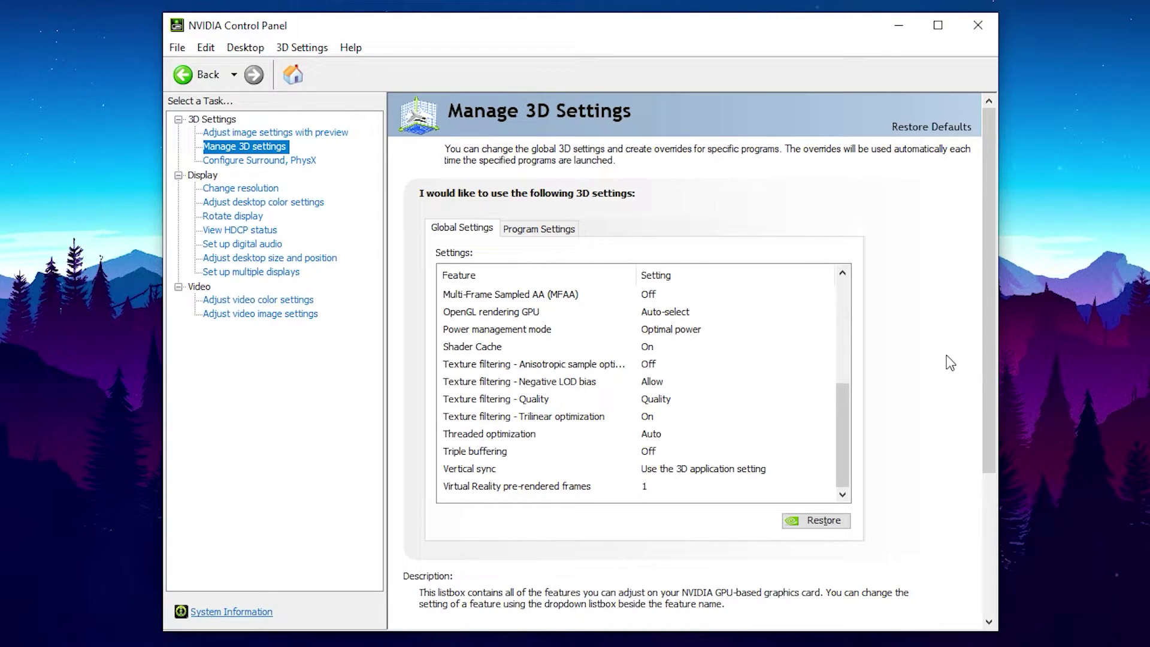
{"action": "key", "text": "p"}
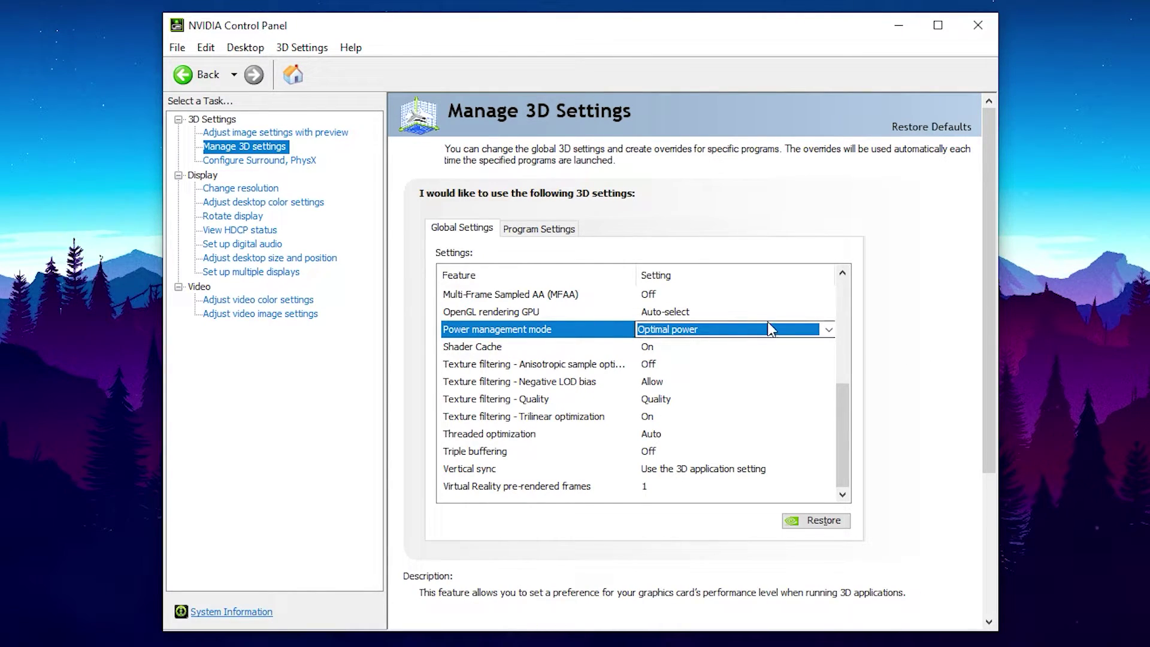
{"action": "left_click", "coordinate": [828, 329]}
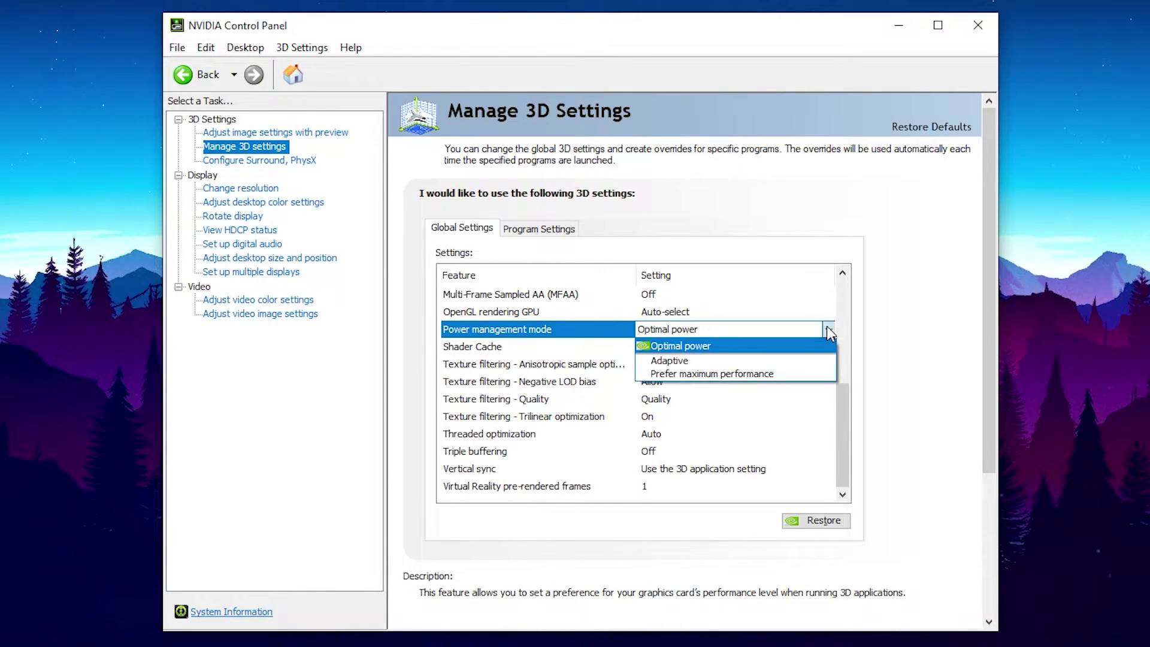
{"action": "left_click", "coordinate": [766, 375]}
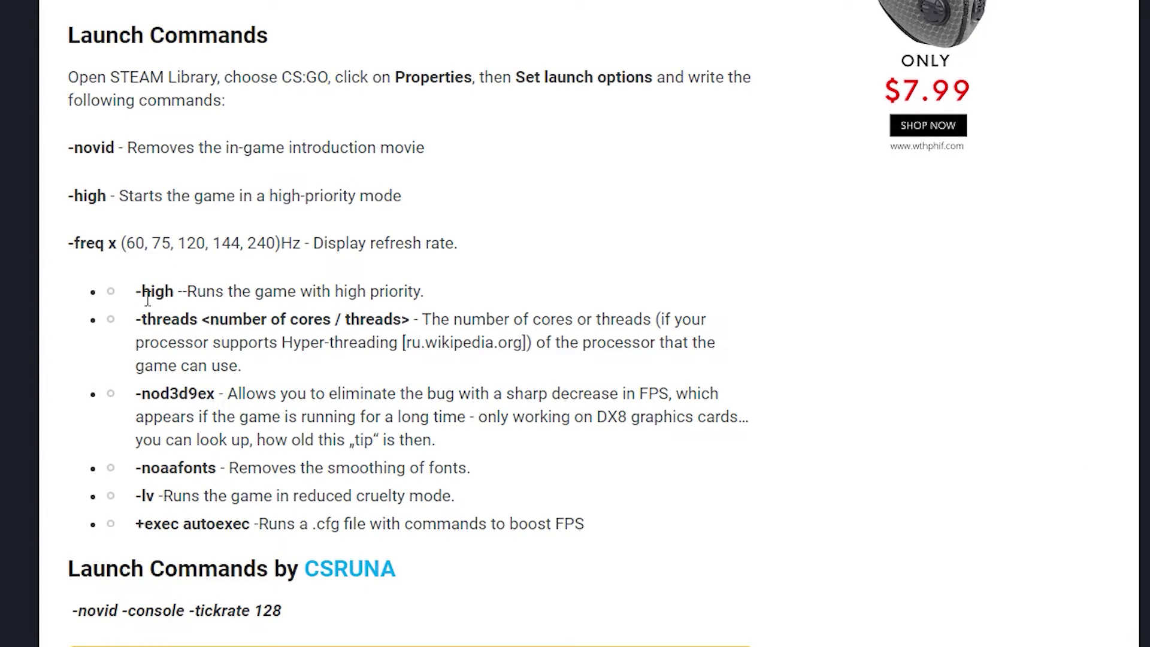
Step: Highlight the -high description in the launch commands article, and open the launch options of Counter-Strike: Global Offensive in Steam
{"action": "left_click_drag", "start_coordinate": [187, 291], "coordinate": [426, 292]}
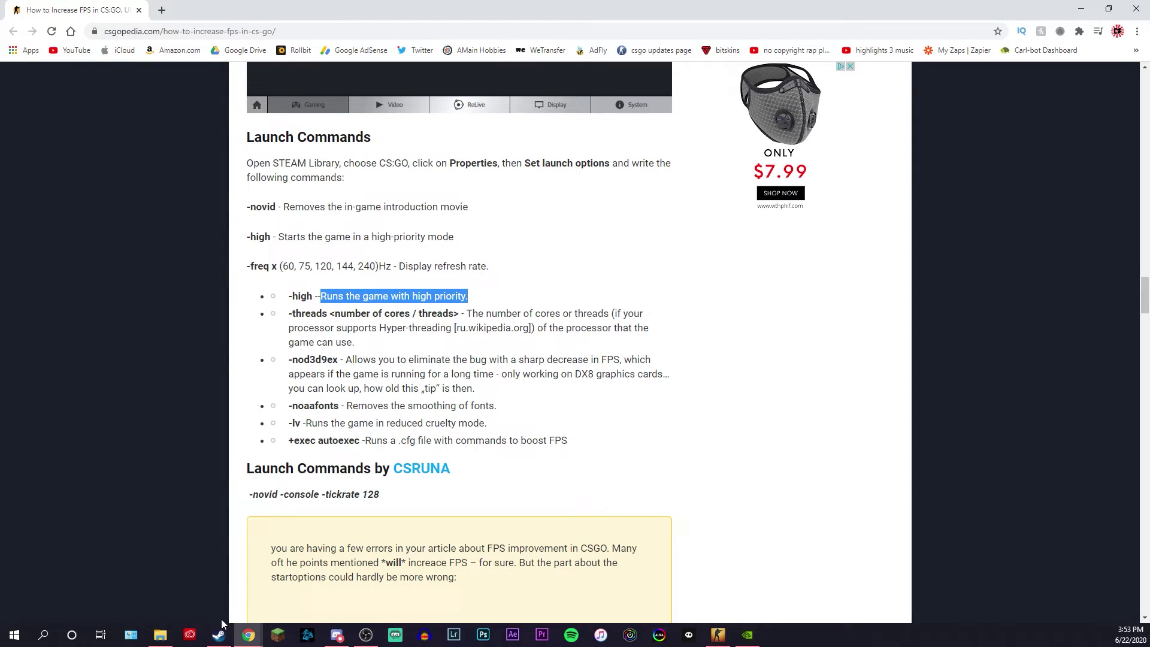
{"action": "left_click", "coordinate": [219, 635]}
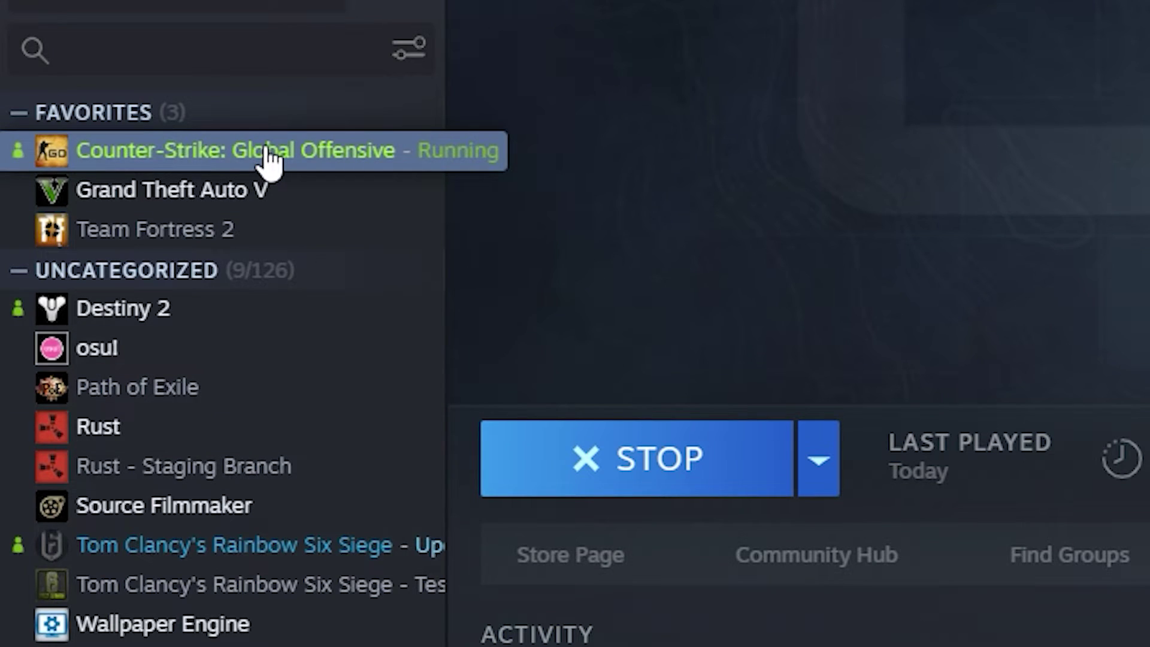
{"action": "right_click", "coordinate": [268, 151]}
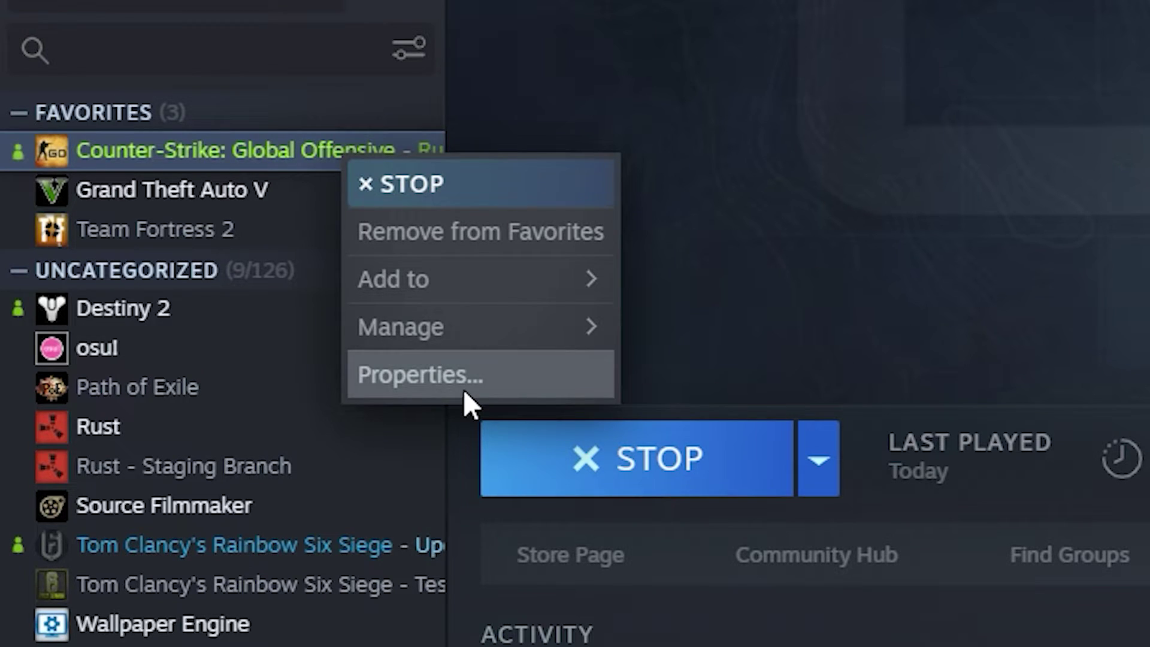
{"action": "left_click", "coordinate": [463, 392]}
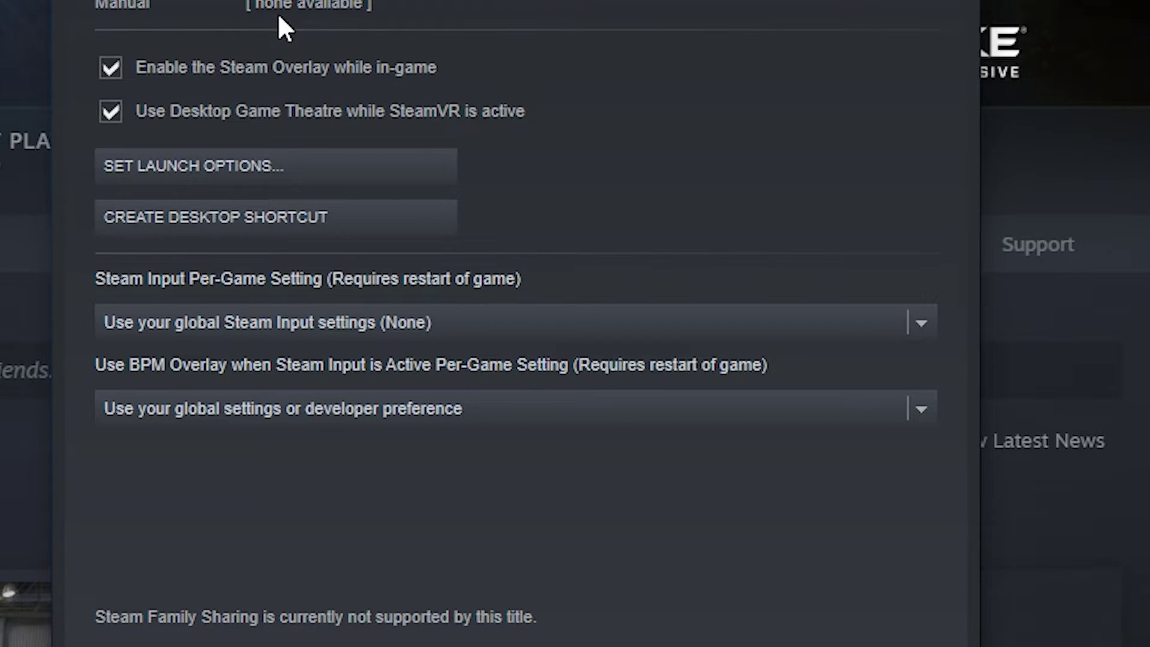
{"action": "left_click", "coordinate": [296, 158]}
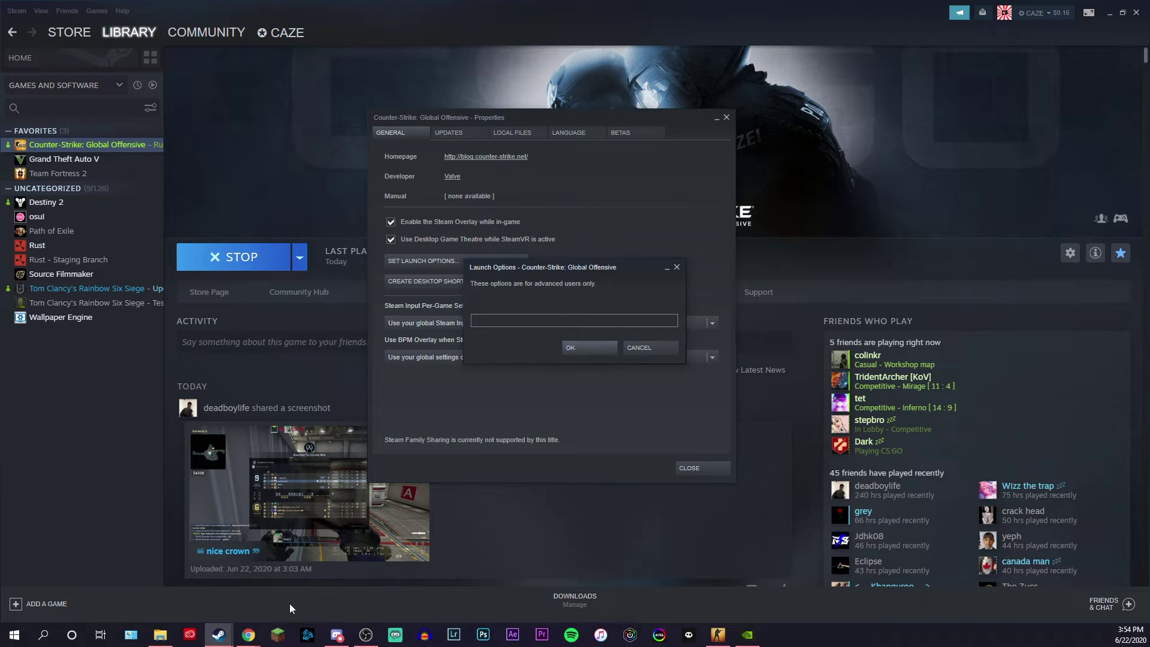
Step: Bring the browser article back up and place the Launch Options window beside its list of launch commands
{"action": "mouse_move", "coordinate": [254, 639]}
{"action": "left_click", "coordinate": [318, 557]}
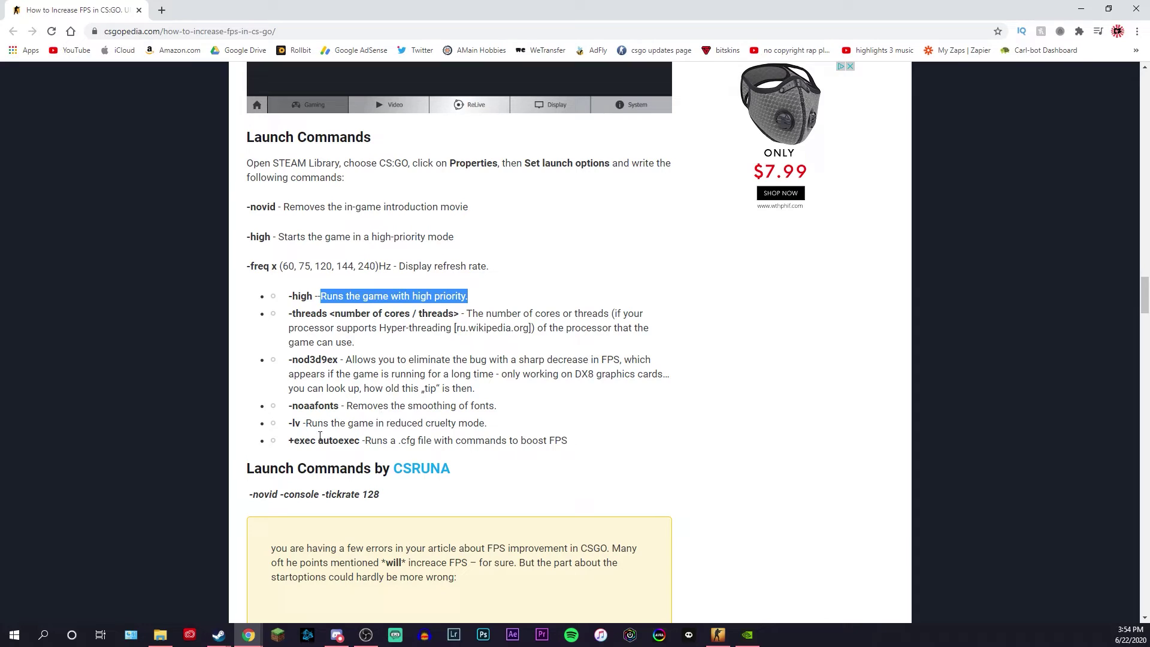
{"action": "mouse_move", "coordinate": [218, 635]}
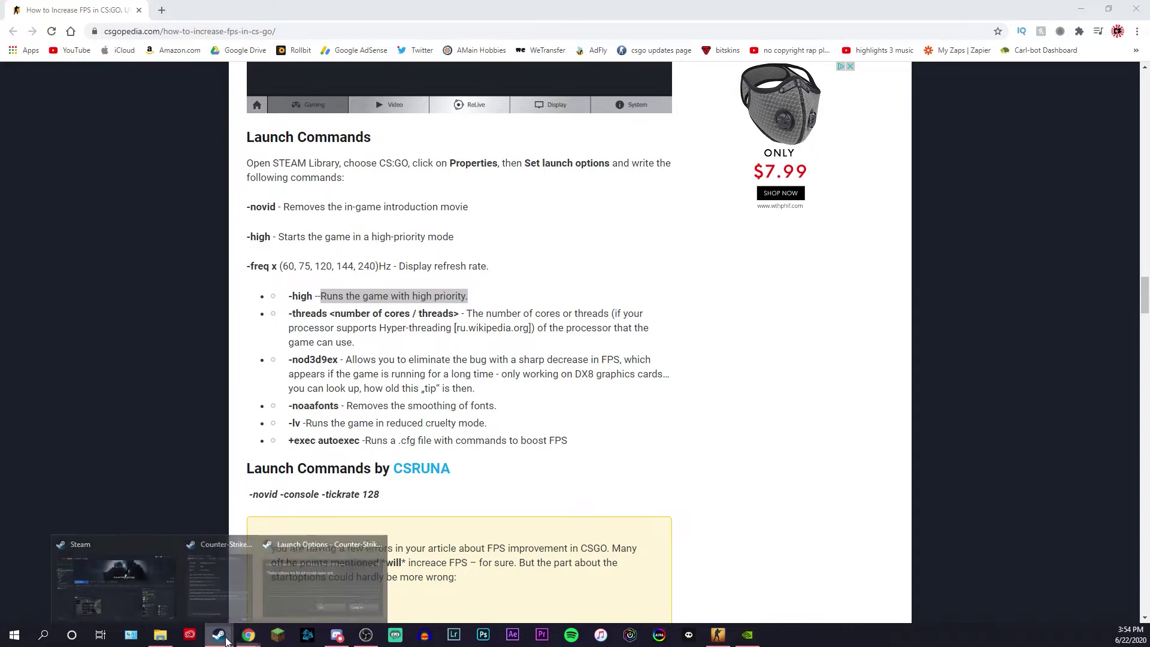
{"action": "left_click", "coordinate": [276, 606]}
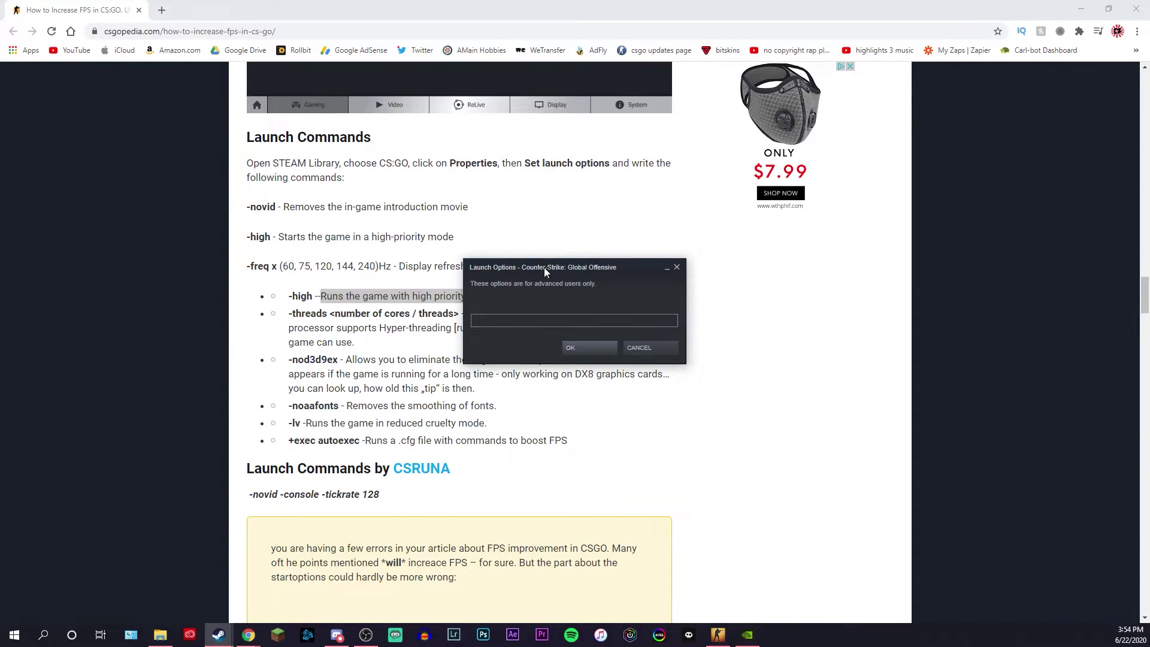
{"action": "left_click_drag", "start_coordinate": [544, 267], "coordinate": [669, 251]}
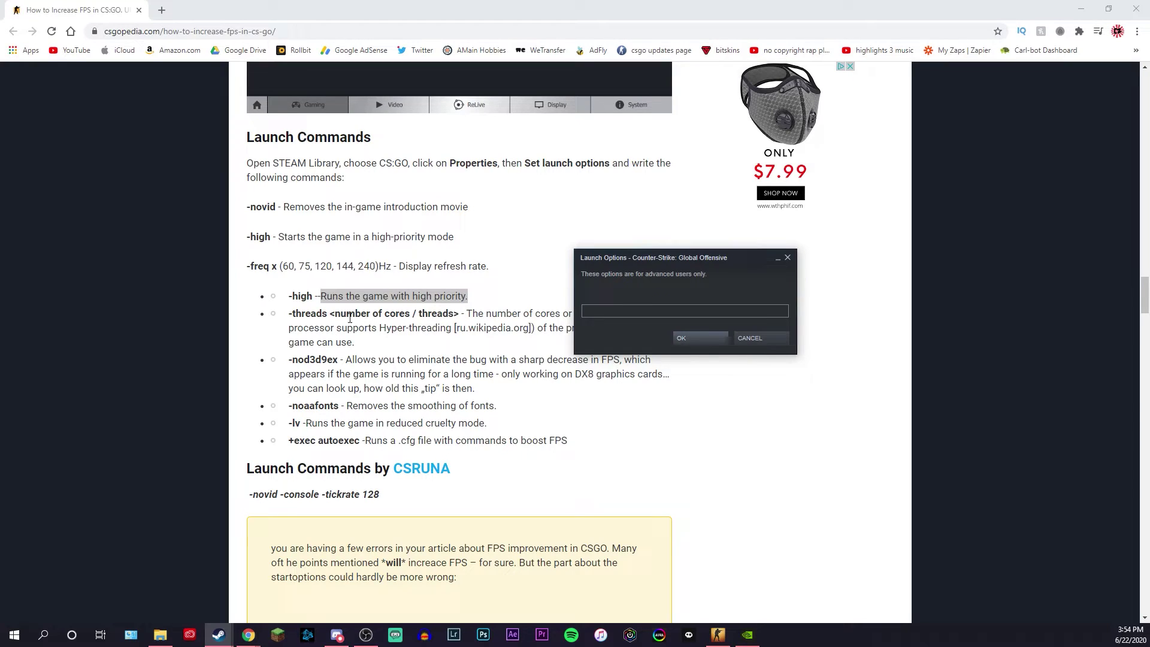
Step: Copy -high from the article into the Counter-Strike: Global Offensive launch options and save them
{"action": "left_click_drag", "start_coordinate": [290, 296], "coordinate": [314, 293]}
{"action": "key", "text": "ctrl+c"}
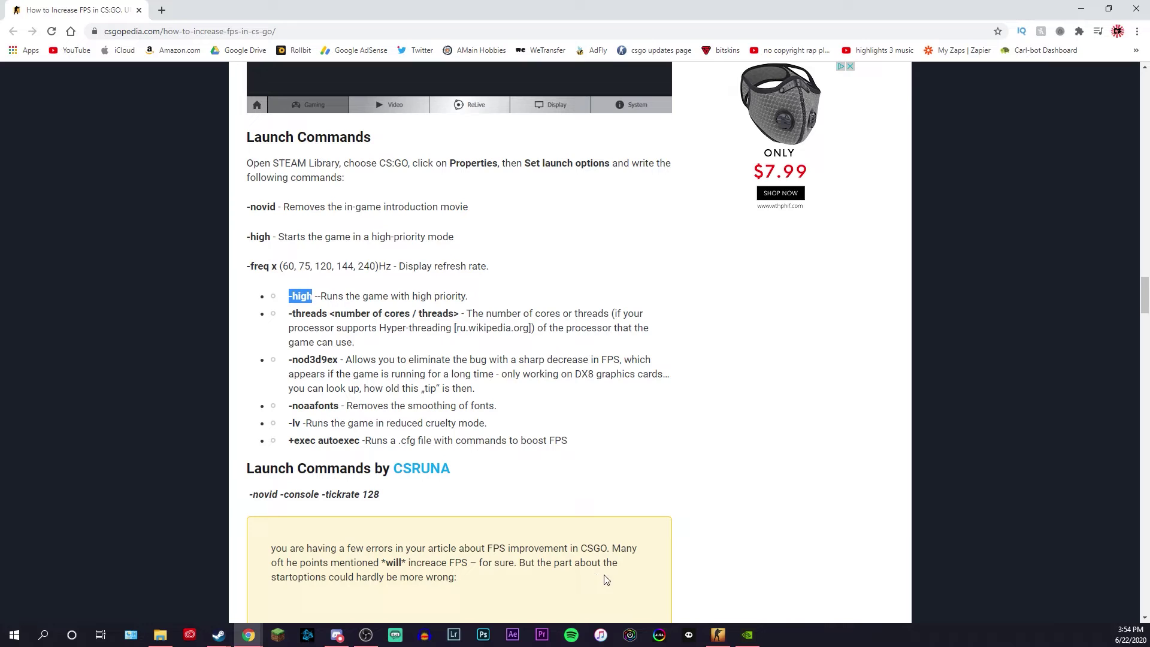
{"action": "mouse_move", "coordinate": [218, 635]}
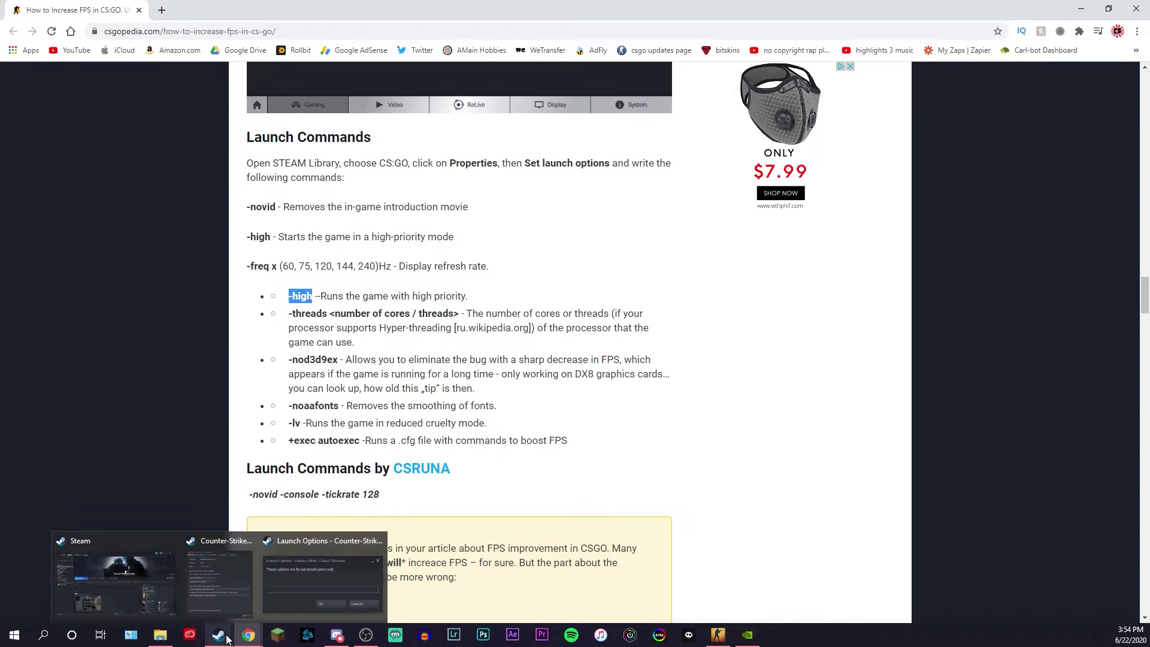
{"action": "left_click", "coordinate": [286, 601]}
{"action": "left_click", "coordinate": [617, 311]}
{"action": "key", "text": "ctrl+v"}
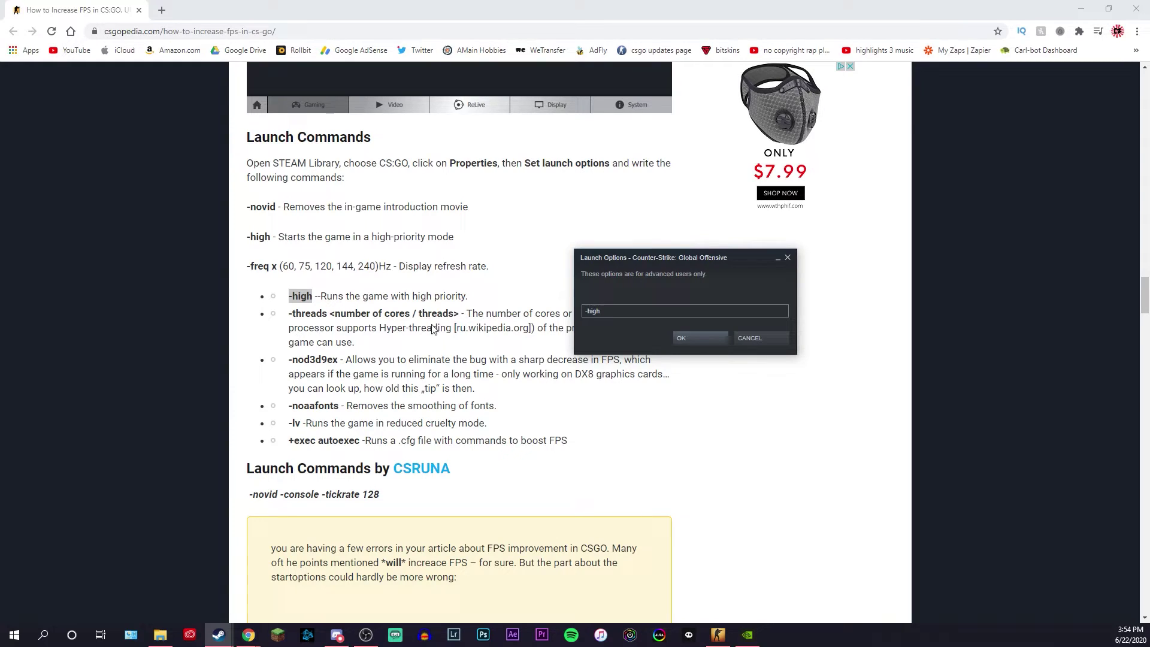
{"action": "left_click", "coordinate": [702, 340]}
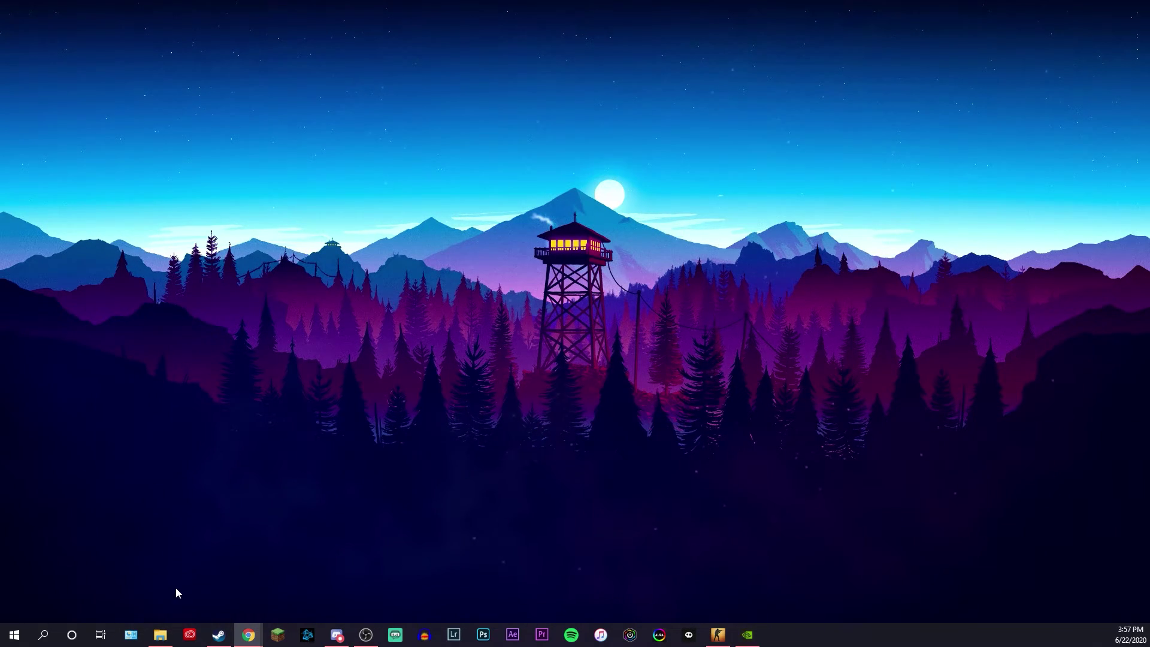
Step: Open the system properties of This PC from File Explorer
{"action": "left_click", "coordinate": [160, 634]}
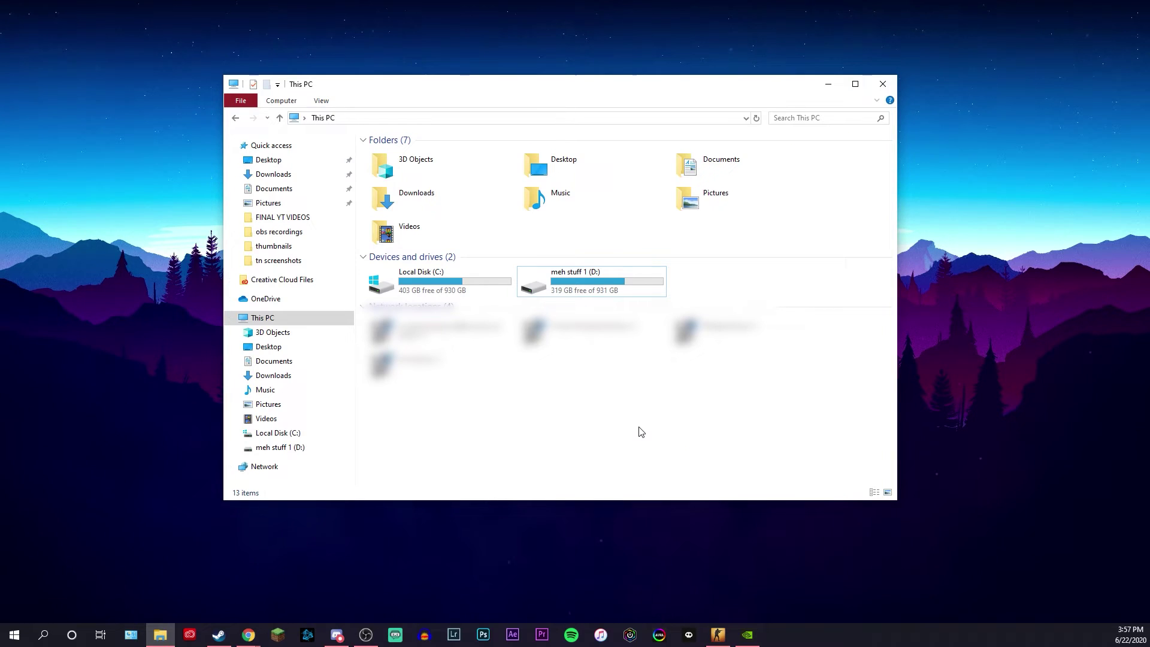
{"action": "right_click", "coordinate": [639, 428]}
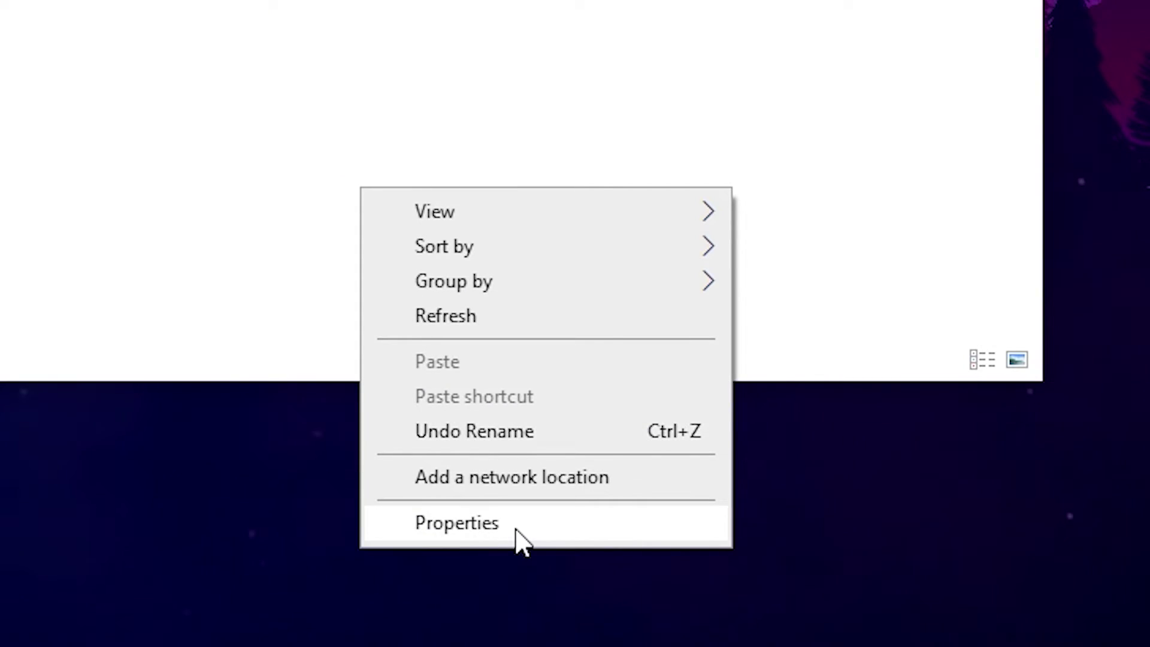
{"action": "left_click", "coordinate": [516, 531]}
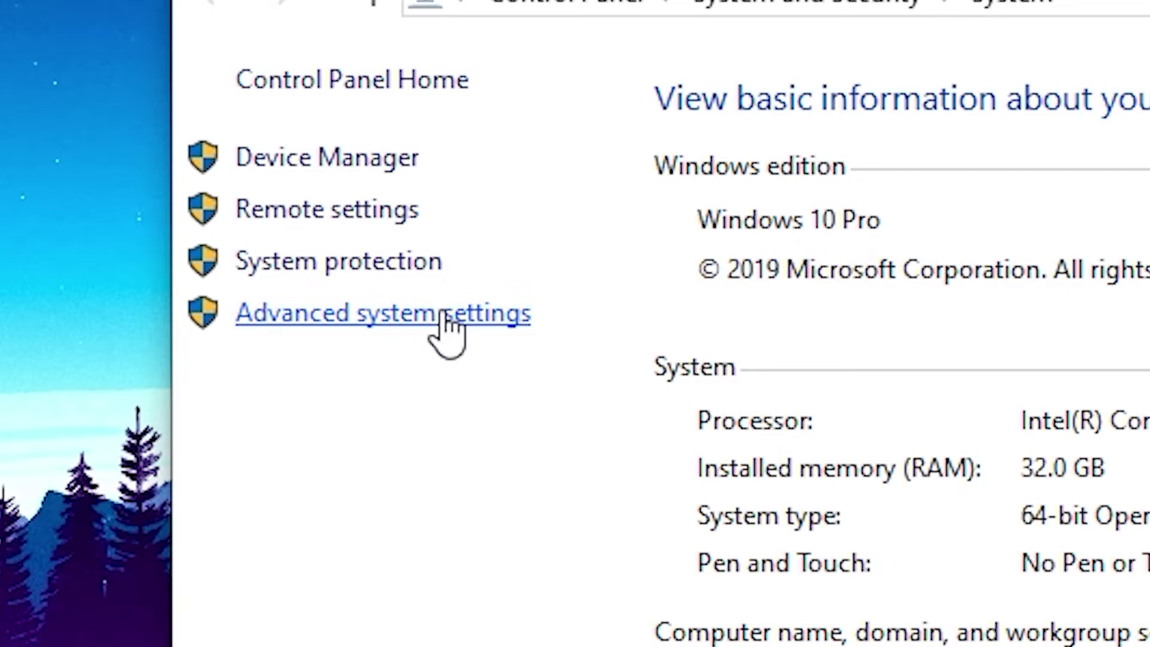
Step: Set the Windows visual effects to Adjust for best performance in the advanced system settings and apply the change
{"action": "left_click", "coordinate": [445, 317]}
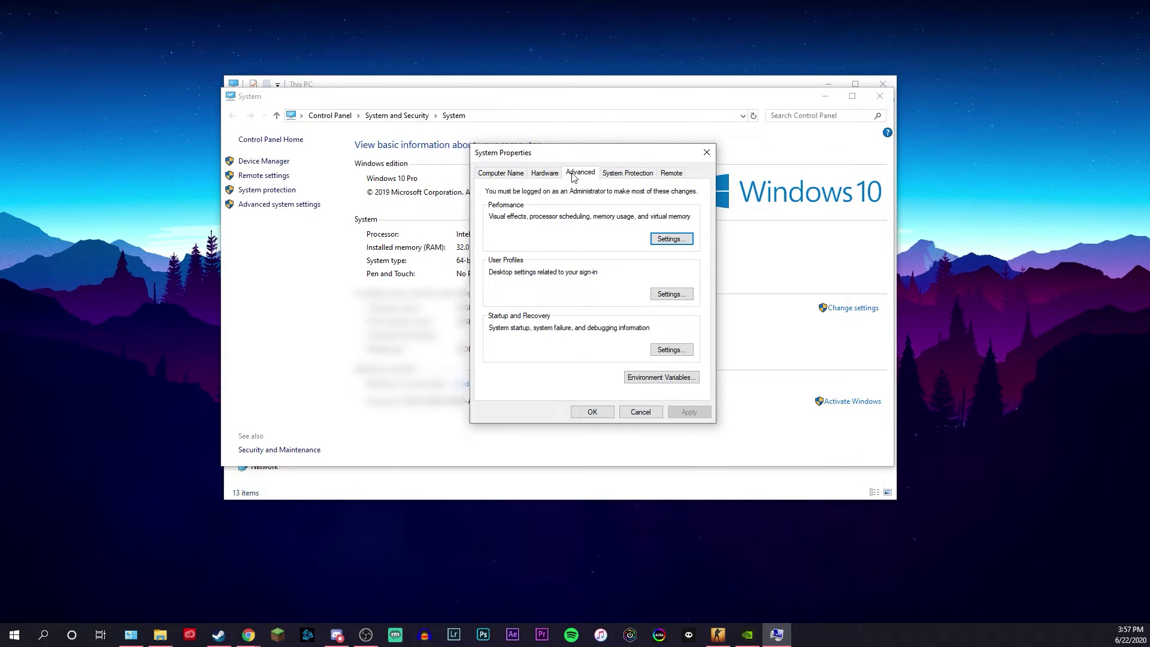
{"action": "left_click", "coordinate": [688, 239]}
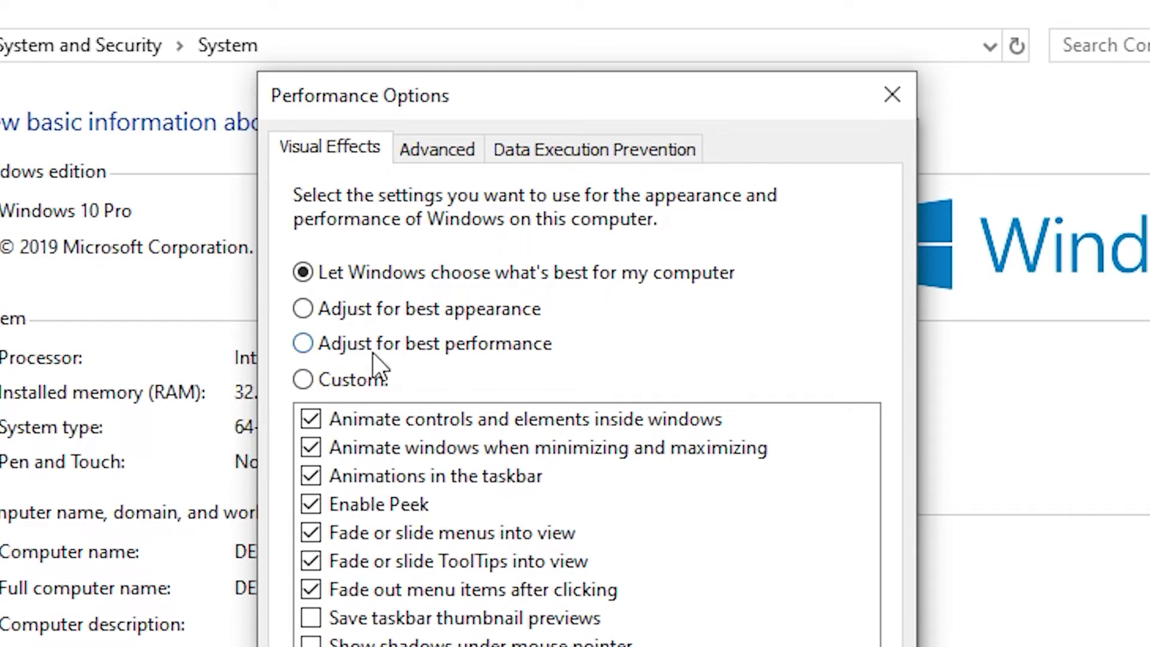
{"action": "left_click", "coordinate": [358, 346]}
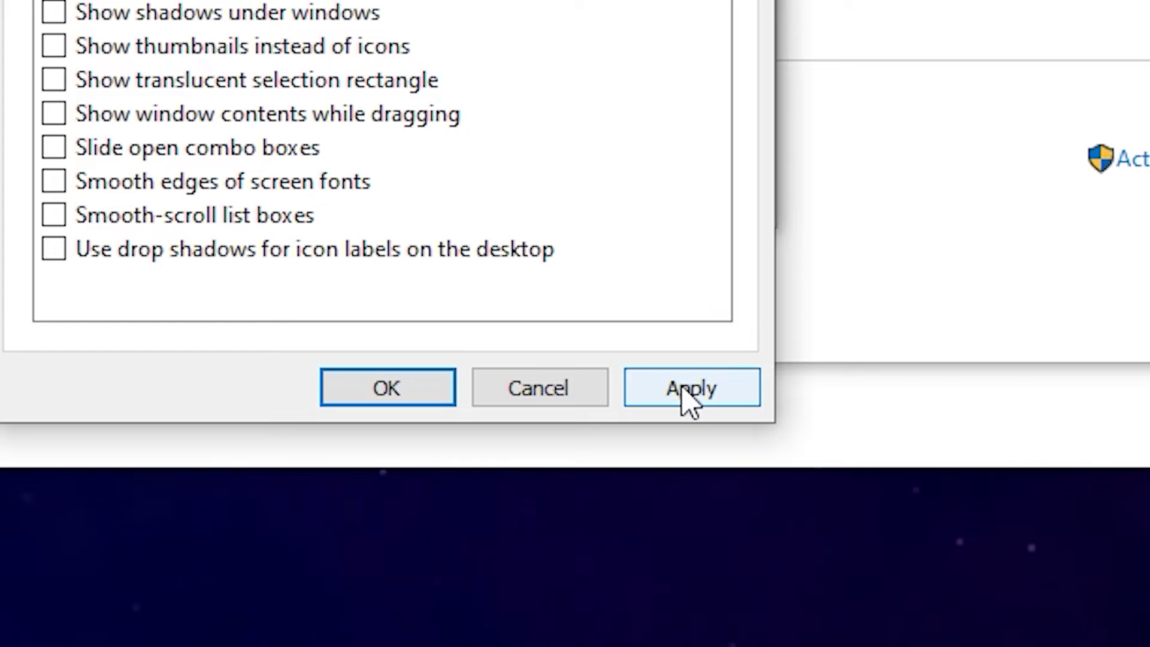
{"action": "left_click", "coordinate": [684, 475]}
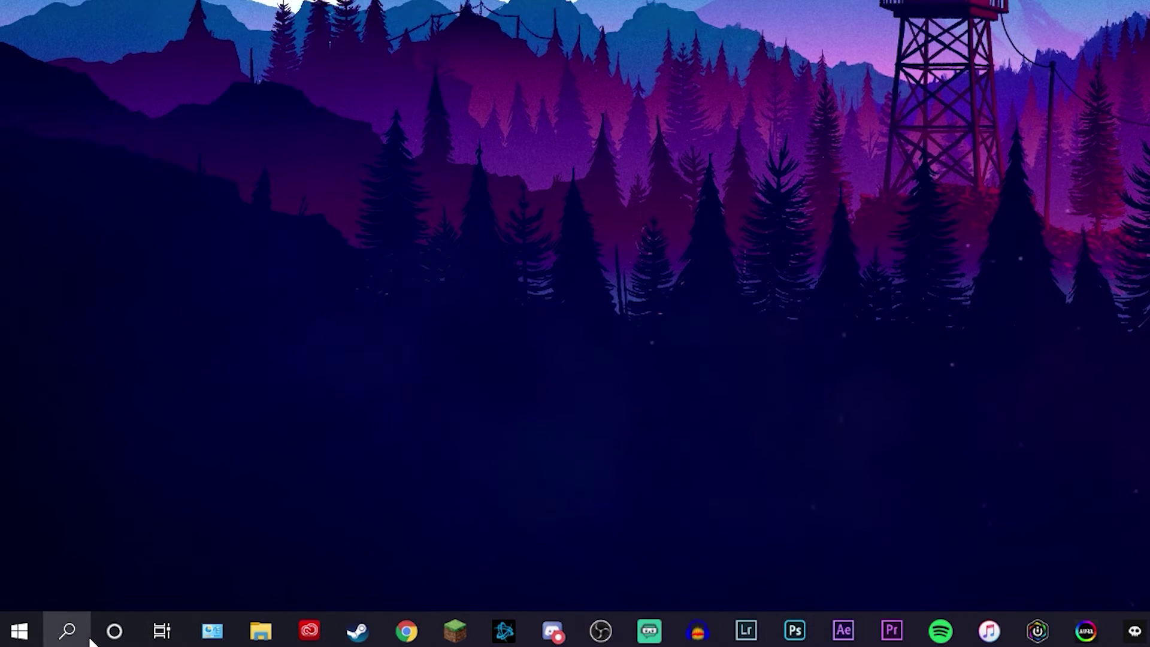
Step: Open Control Panel through the Windows search and search its settings for "power"
{"action": "left_click", "coordinate": [46, 635]}
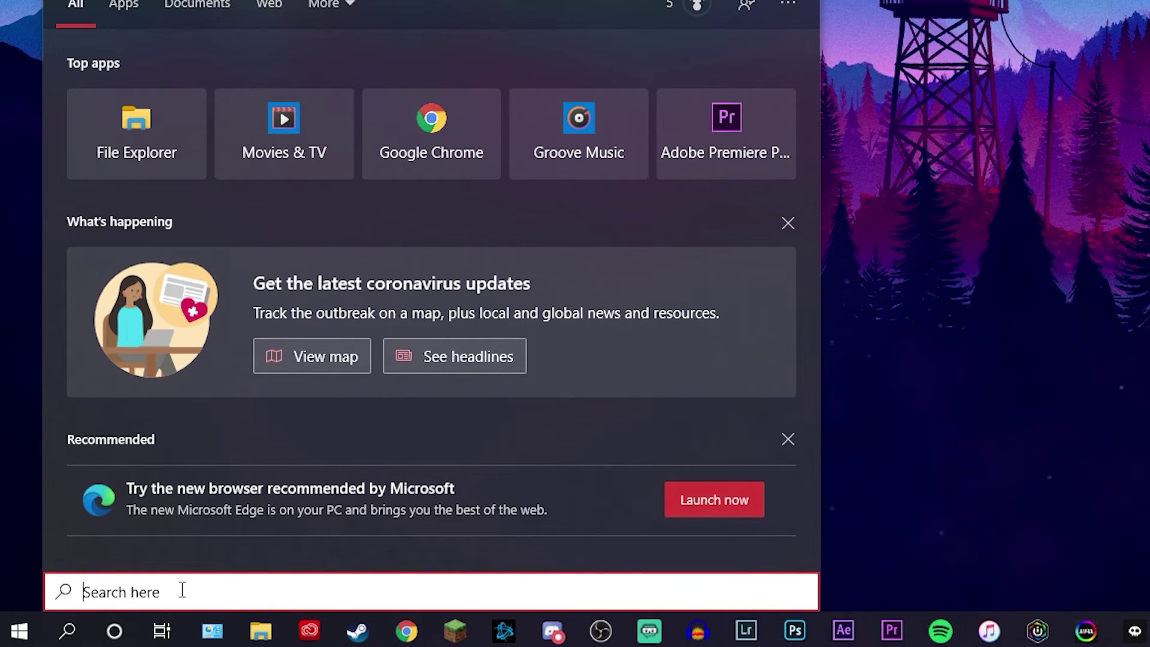
{"action": "type", "text": "control"}
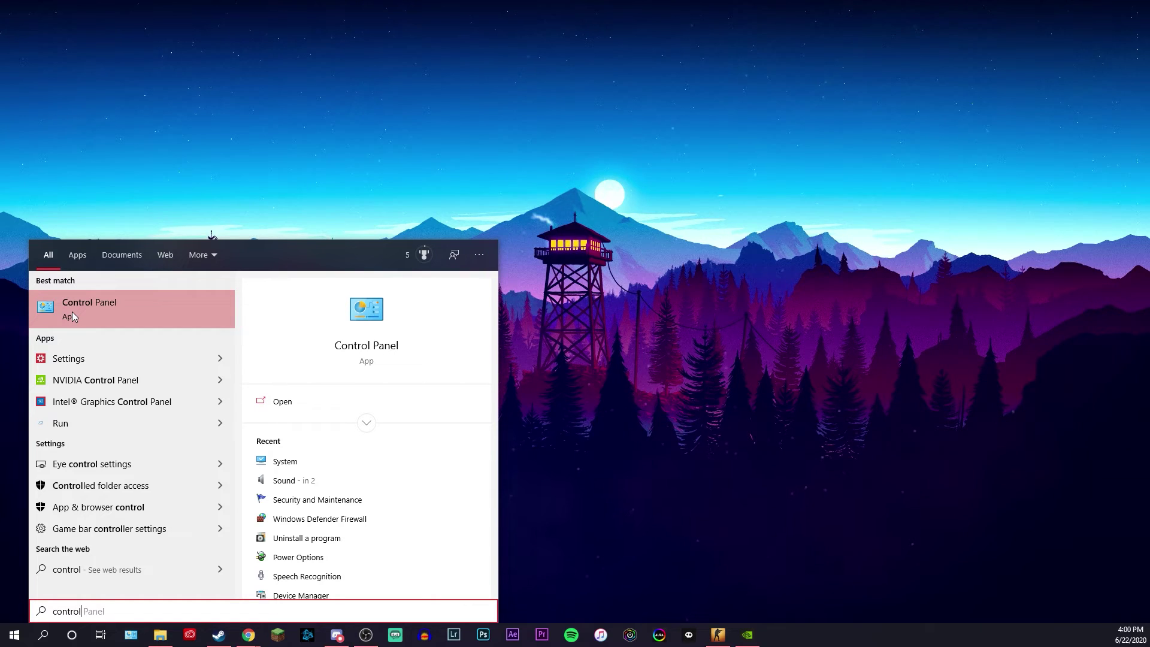
{"action": "left_click", "coordinate": [72, 315]}
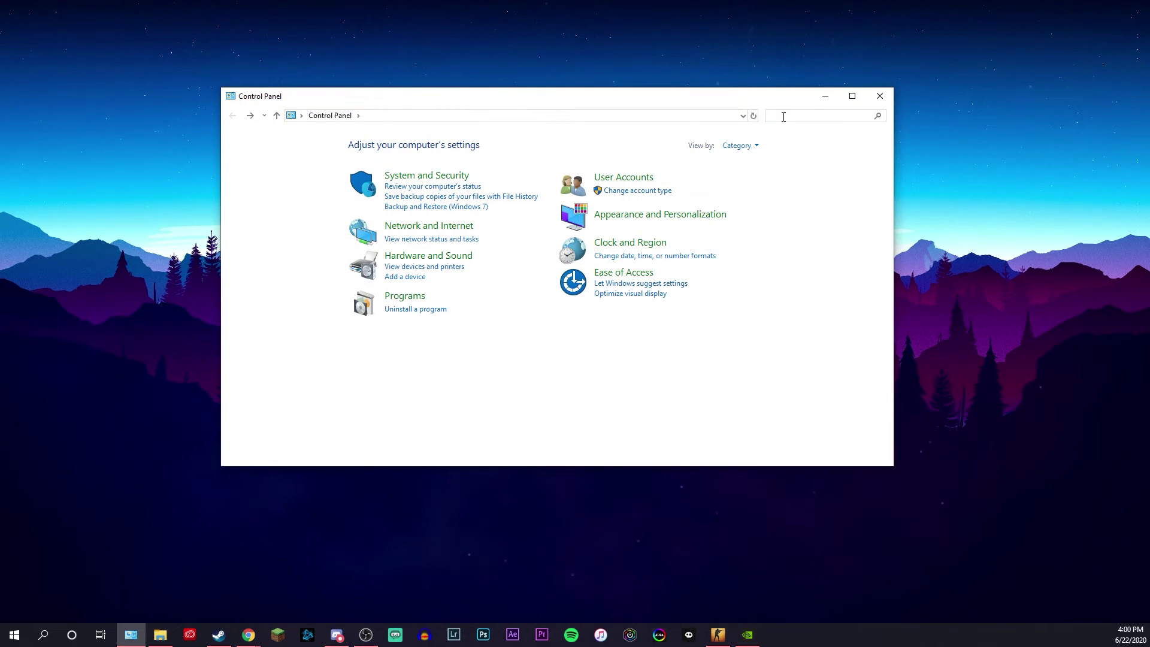
{"action": "left_click", "coordinate": [784, 116]}
{"action": "type", "text": "power"}
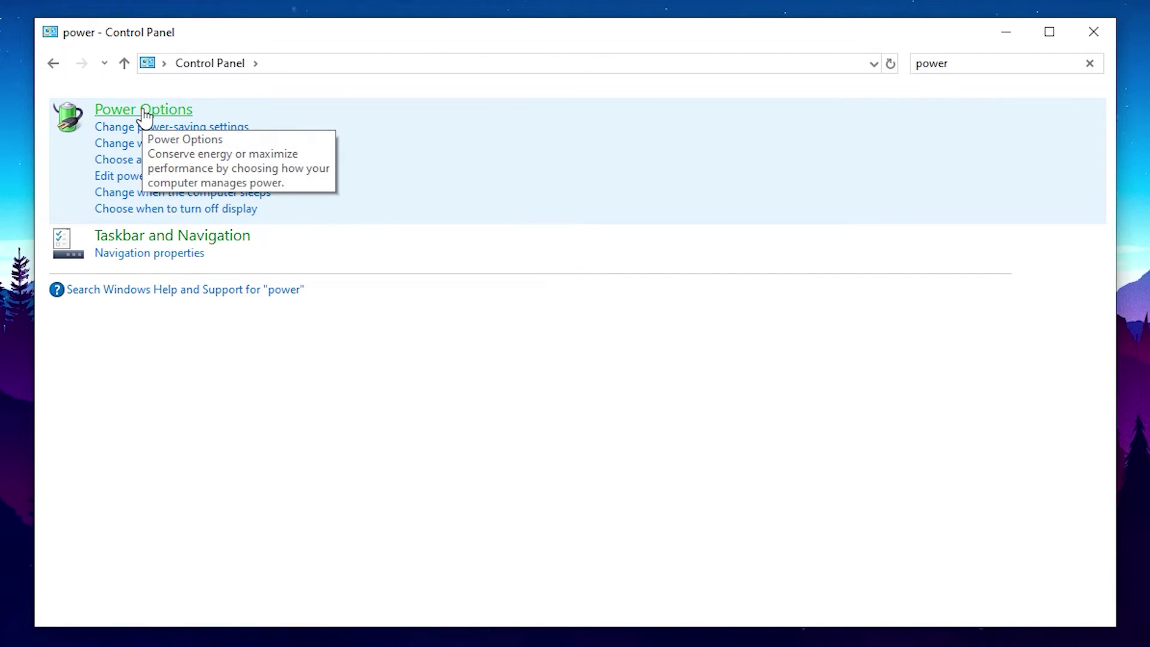
Step: Open Power Options, review the display and sleep settings of My Custom Plan 1, and save the plan
{"action": "left_click", "coordinate": [144, 111]}
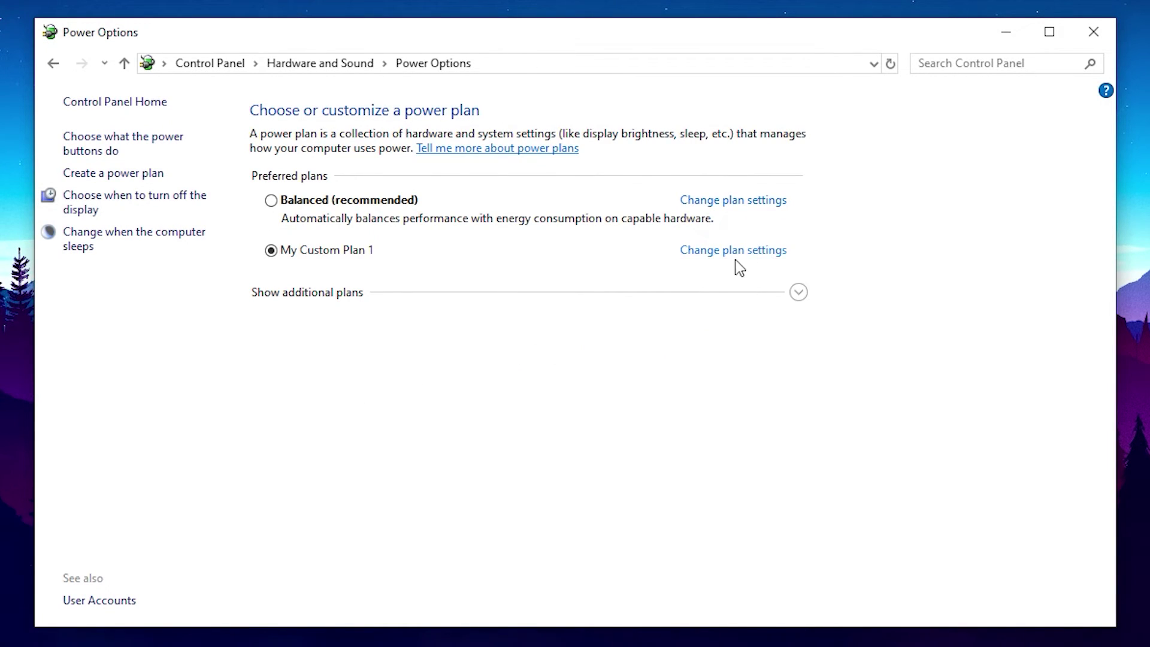
{"action": "left_click", "coordinate": [761, 259]}
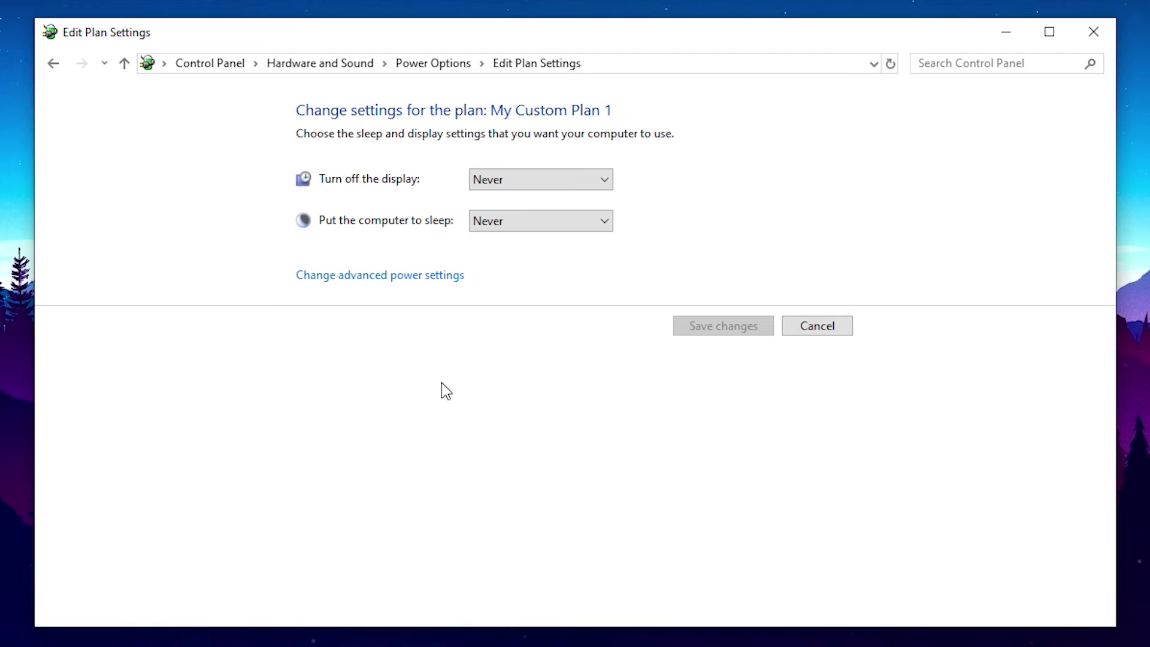
{"action": "left_click", "coordinate": [733, 326]}
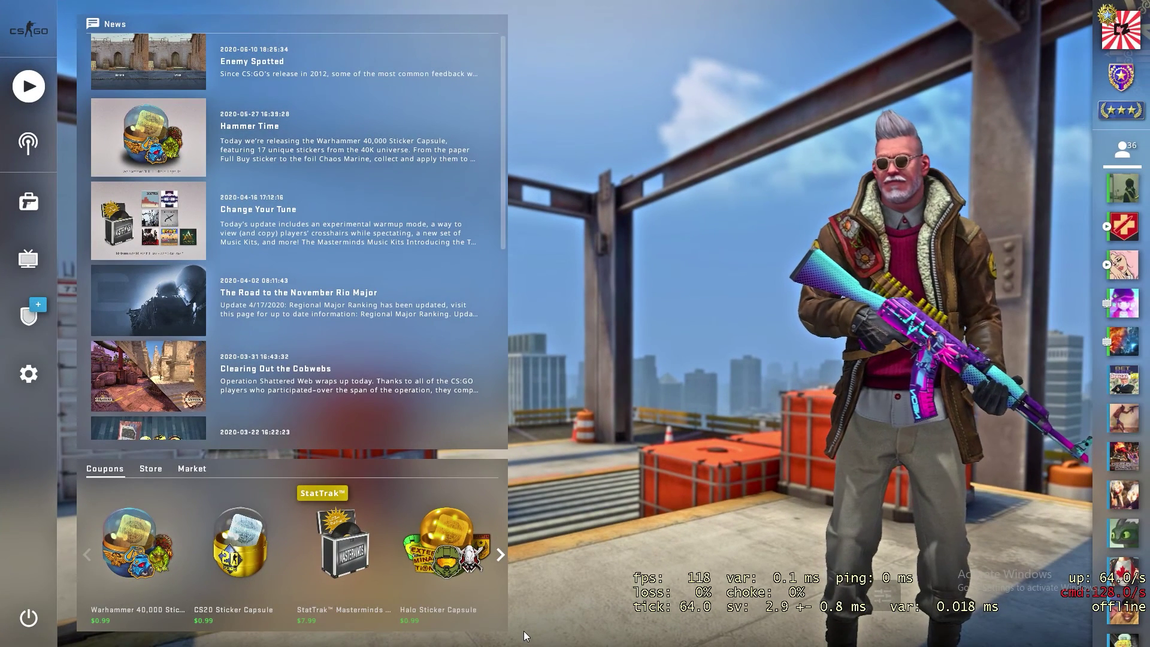